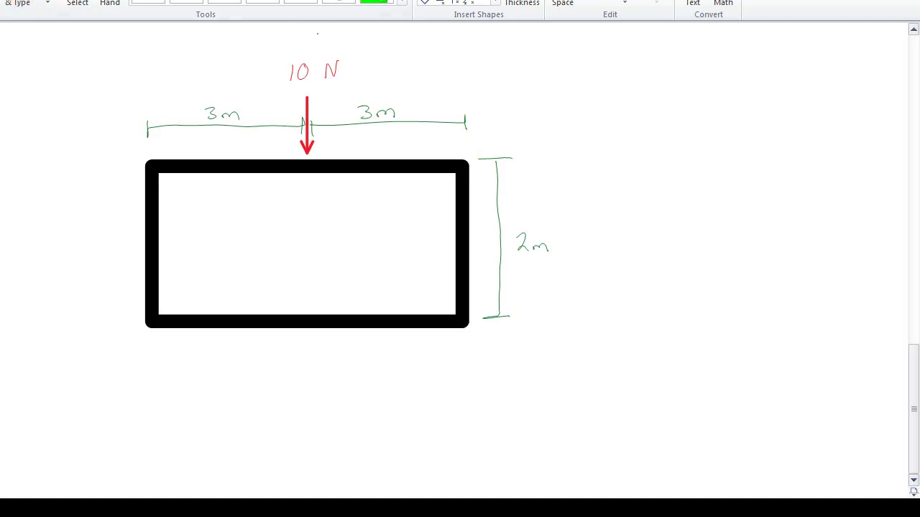
Draw a grey support under the box's bottom-right corner and label it B.
click(338, 2)
drag(445, 330, 442, 415)
mouse_move(443, 322)
mouse_down()
mouse_move(474, 320)
mouse_move(455, 413)
mouse_move(433, 415)
mouse_up()
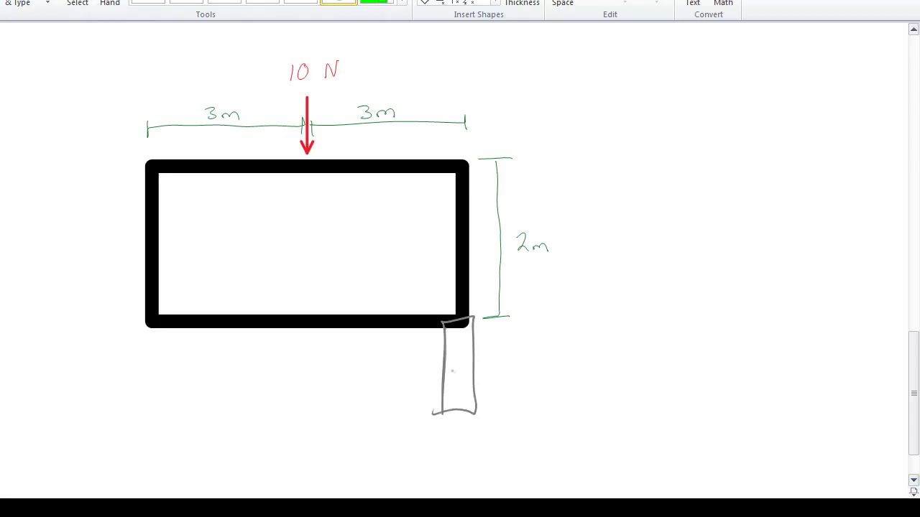
click(263, 2)
mouse_move(430, 304)
mouse_down()
mouse_move(435, 282)
mouse_move(424, 309)
mouse_up()
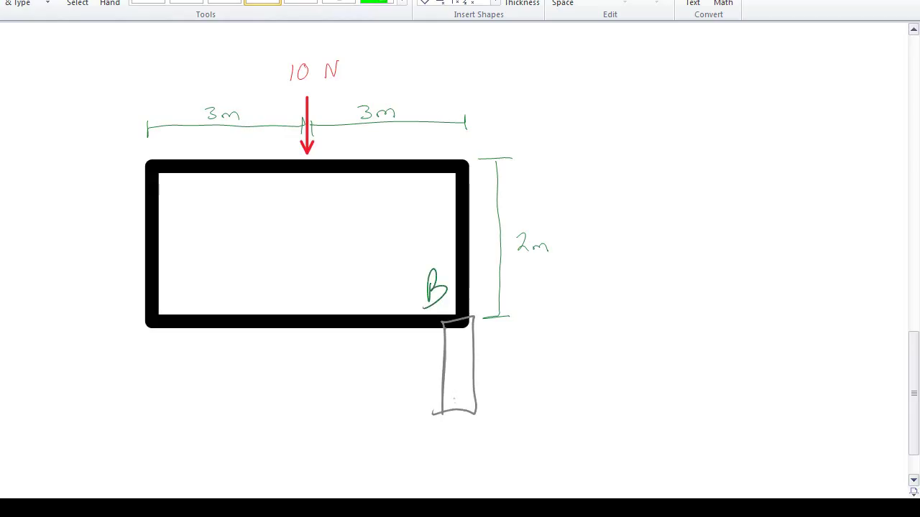
Draw green reaction arrows at B labelled By and Bx.
drag(458, 406, 458, 341)
mouse_move(452, 349)
mouse_down()
mouse_move(461, 325)
mouse_move(494, 394)
mouse_up()
mouse_move(492, 358)
mouse_down()
mouse_move(494, 393)
mouse_move(493, 376)
mouse_move(512, 423)
mouse_up()
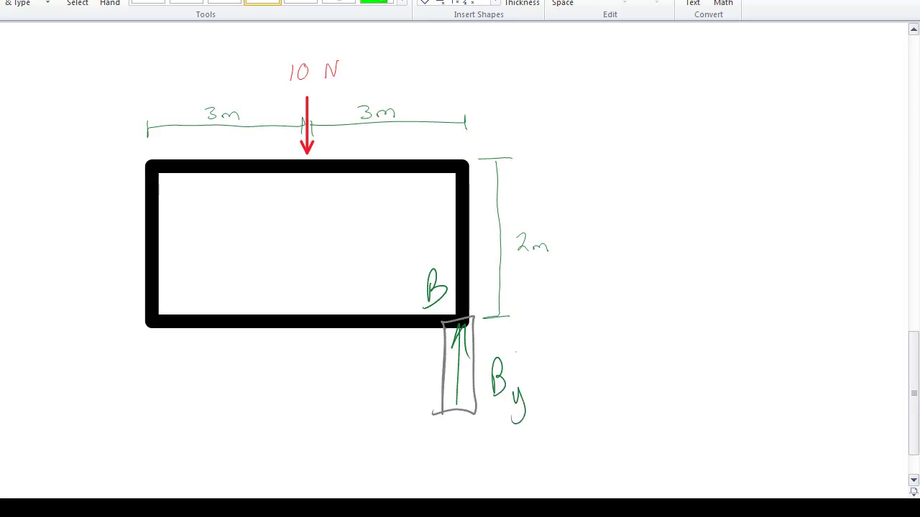
drag(469, 326, 564, 325)
drag(538, 315, 548, 344)
mouse_move(574, 310)
mouse_down()
mouse_move(583, 289)
mouse_move(574, 315)
mouse_up()
click(595, 306)
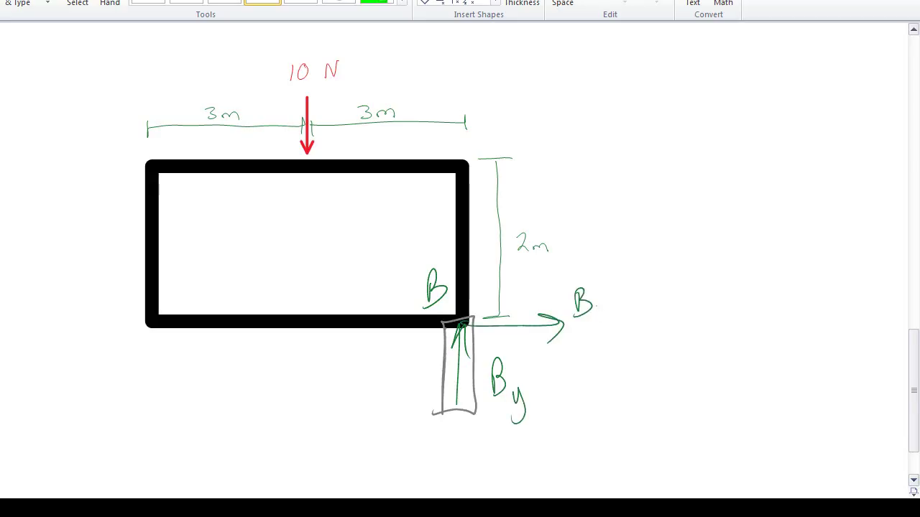
Draw a red moment arc with arrowhead around corner B, labelled MB.
click(186, 1)
mouse_move(412, 260)
mouse_down()
mouse_move(447, 357)
mouse_move(428, 263)
mouse_move(405, 209)
mouse_move(414, 233)
mouse_up()
drag(421, 223, 422, 233)
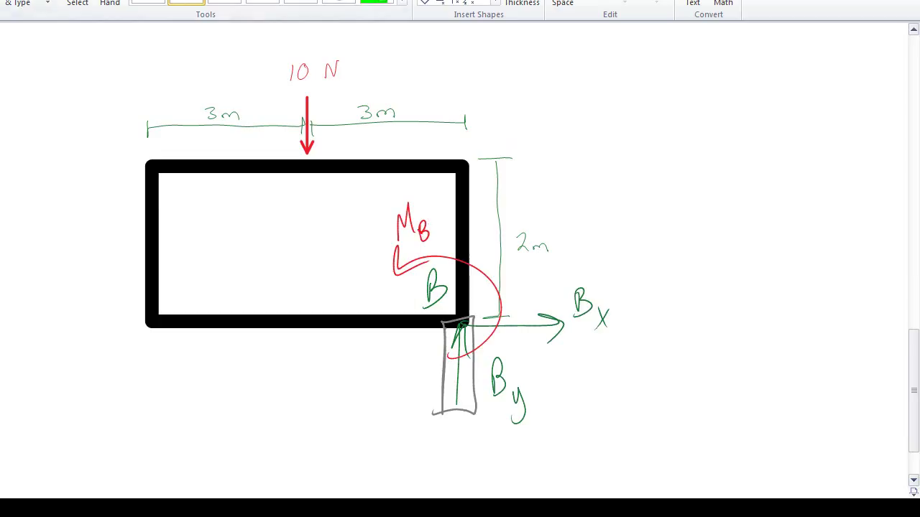
Begin writing the ΣF force sum in black ink at the top right.
click(563, 3)
mouse_move(579, 46)
mouse_down()
mouse_move(565, 82)
mouse_move(582, 81)
mouse_up()
mouse_move(591, 81)
mouse_down()
mouse_move(604, 52)
mouse_move(611, 84)
mouse_up()
Complete the horizontal equation ΣFx: Bx = 0.
drag(611, 74, 603, 85)
click(614, 63)
click(615, 69)
click(656, 67)
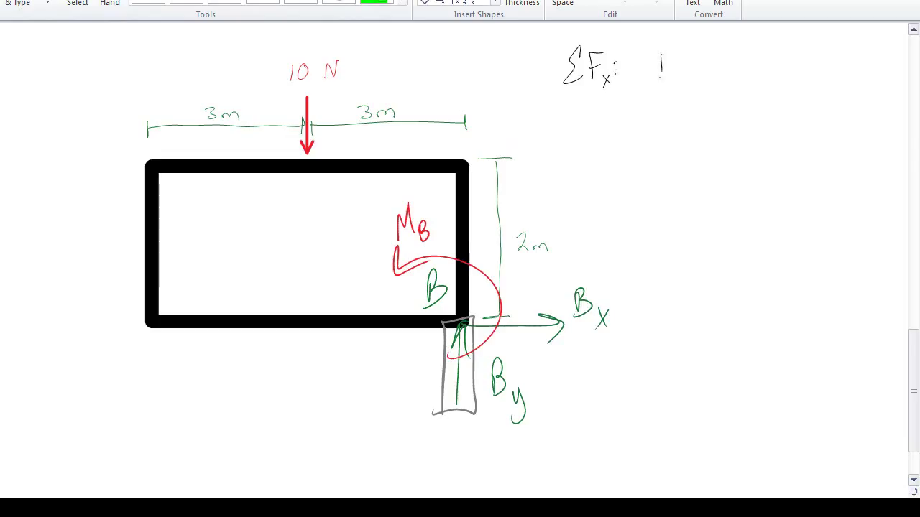
drag(658, 55, 656, 79)
Write the vertical equation ΣFy giving By = 10.
mouse_move(612, 115)
mouse_down()
mouse_move(609, 150)
mouse_move(636, 126)
mouse_move(642, 162)
mouse_move(670, 136)
mouse_up()
mouse_move(658, 143)
mouse_down()
mouse_move(669, 141)
mouse_move(665, 135)
mouse_up()
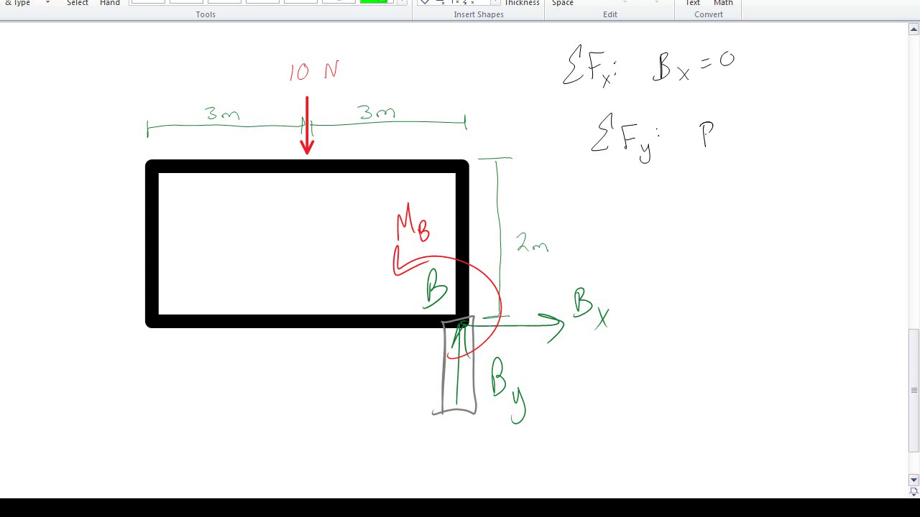
drag(746, 135, 767, 141)
drag(783, 121, 778, 133)
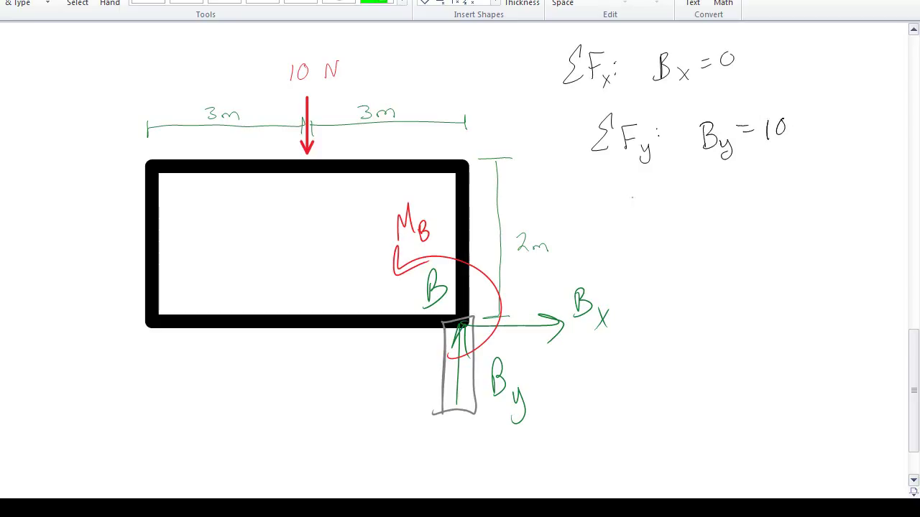
Write the moment equation ΣMB: MB + 10(3) = 0, with a green turning arc.
mouse_move(640, 206)
mouse_down()
mouse_move(627, 241)
mouse_move(657, 215)
mouse_move(662, 236)
mouse_move(718, 216)
mouse_move(723, 227)
mouse_up()
drag(728, 220, 731, 234)
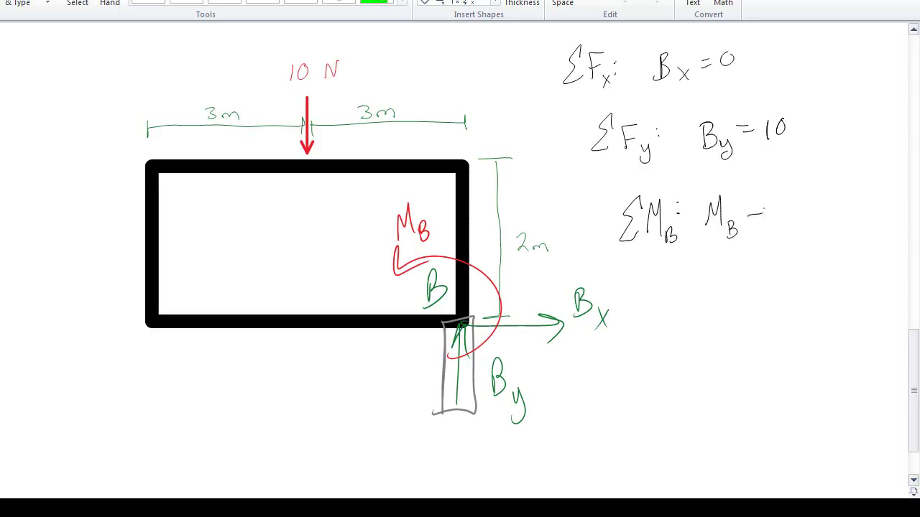
drag(760, 205, 760, 225)
mouse_move(476, 138)
mouse_down()
mouse_move(284, 149)
mouse_move(380, 386)
mouse_move(387, 291)
mouse_up()
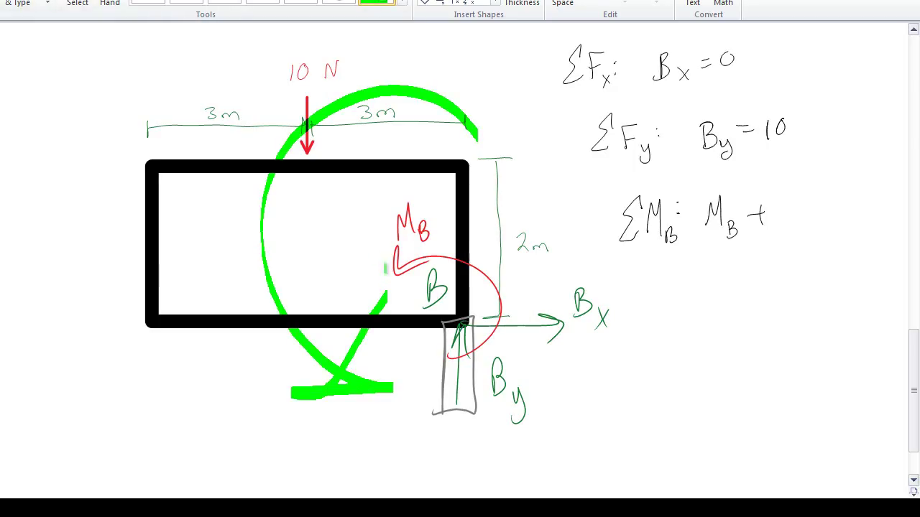
click(374, 2)
mouse_move(783, 207)
mouse_down()
mouse_move(780, 225)
mouse_move(792, 219)
mouse_up()
mouse_move(806, 191)
mouse_down()
mouse_move(805, 220)
mouse_move(823, 223)
mouse_up()
drag(835, 204, 850, 211)
mouse_move(862, 194)
mouse_down()
mouse_move(857, 213)
mouse_move(866, 194)
mouse_up()
Solve the moment equation on a new line as MB = -30.
mouse_move(710, 293)
mouse_down()
mouse_move(719, 271)
mouse_move(732, 293)
mouse_up()
drag(736, 290, 737, 306)
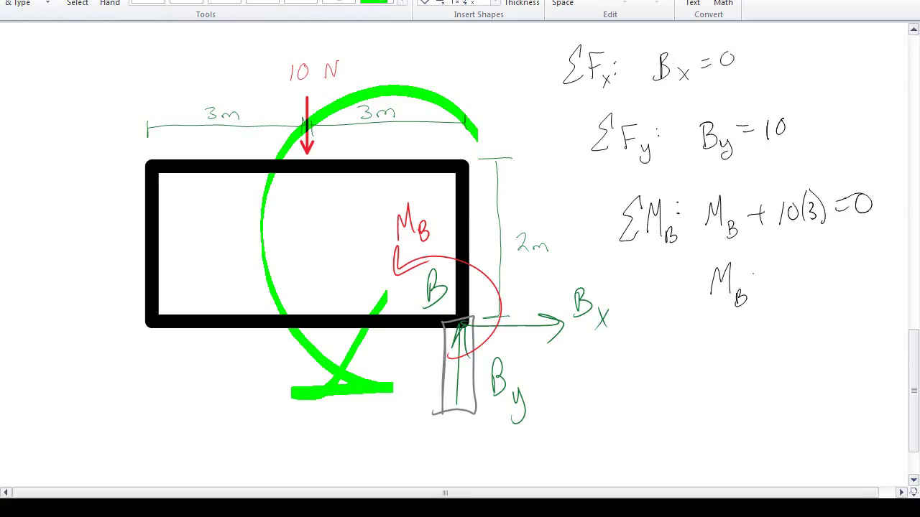
drag(809, 271, 799, 285)
drag(823, 264, 822, 264)
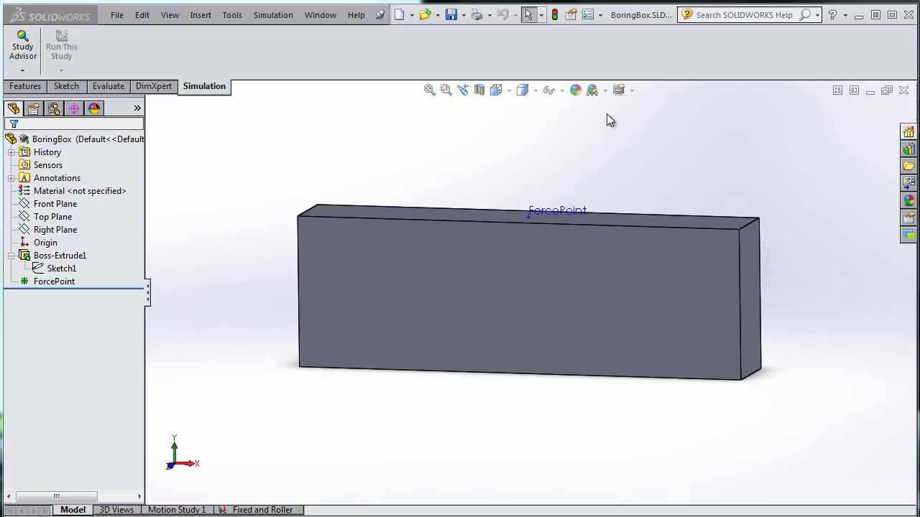
click(58, 270)
click(63, 227)
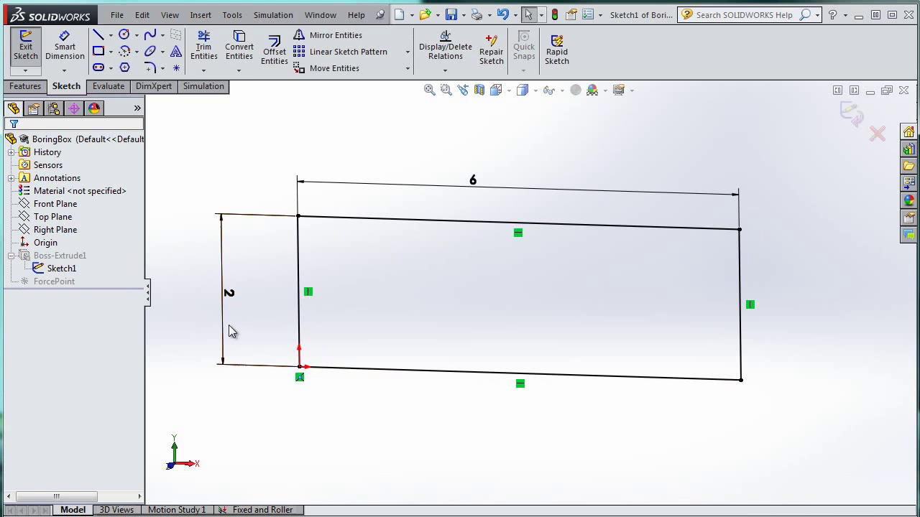
click(56, 269)
click(27, 43)
click(61, 256)
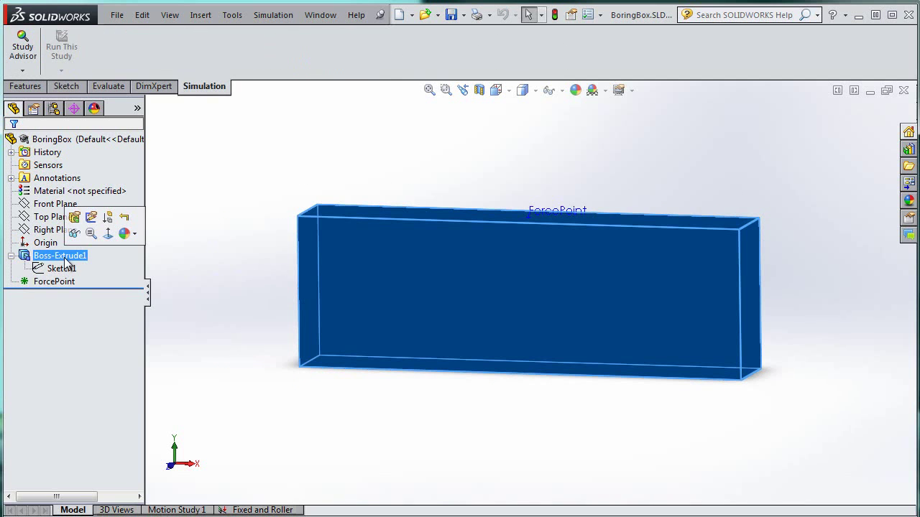
click(75, 218)
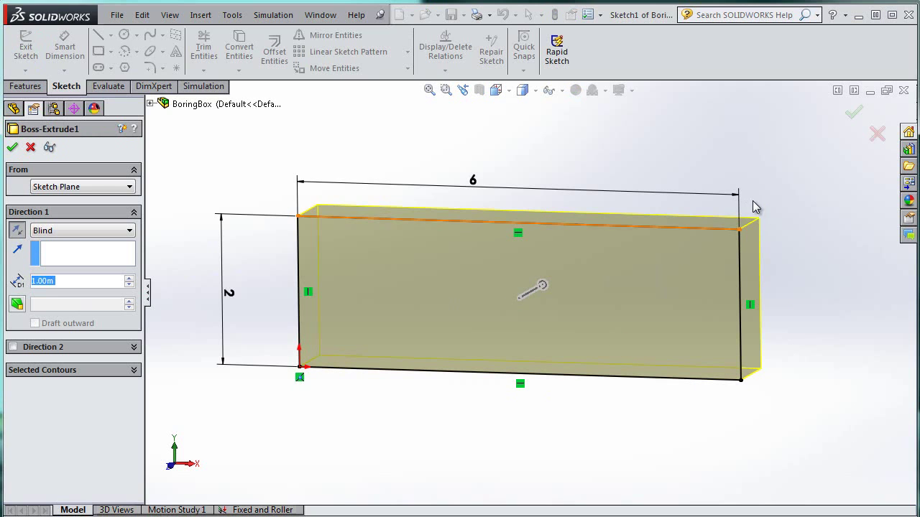
click(30, 147)
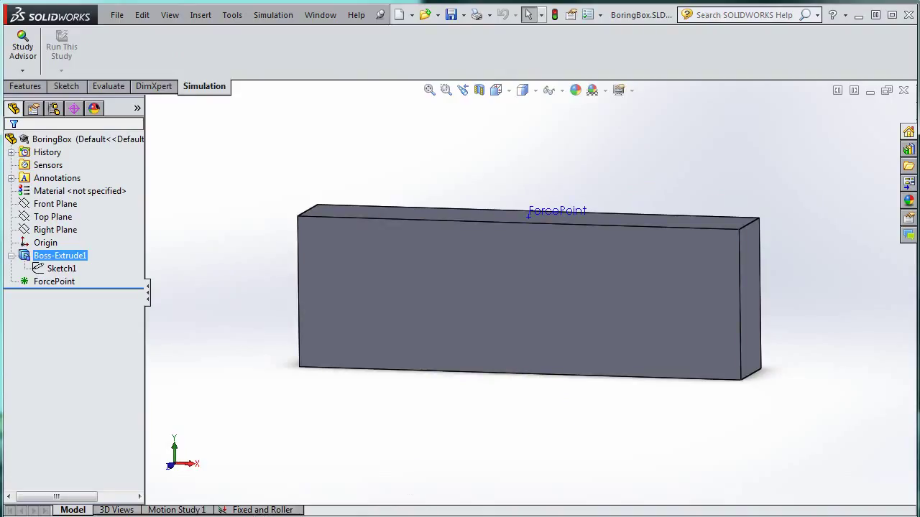
Save the part as BoringBoxFixed with Save As and copy its simulation result files.
click(463, 15)
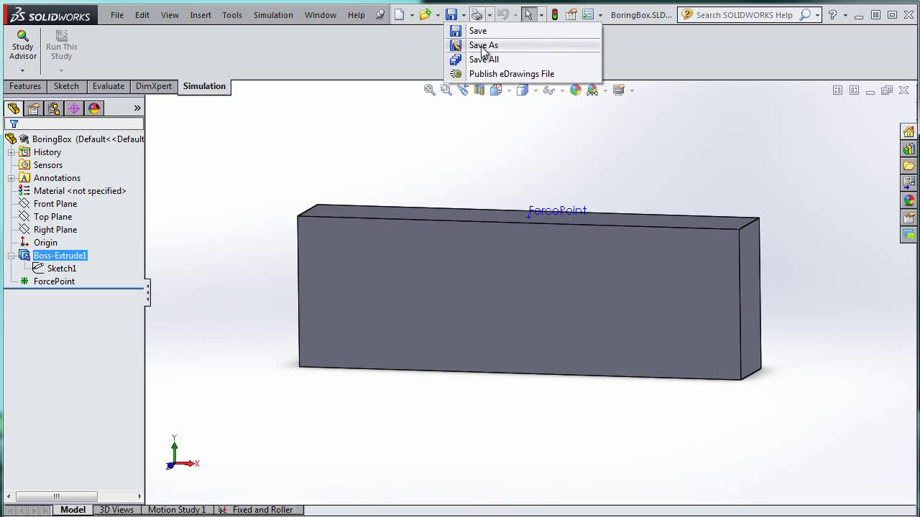
click(482, 46)
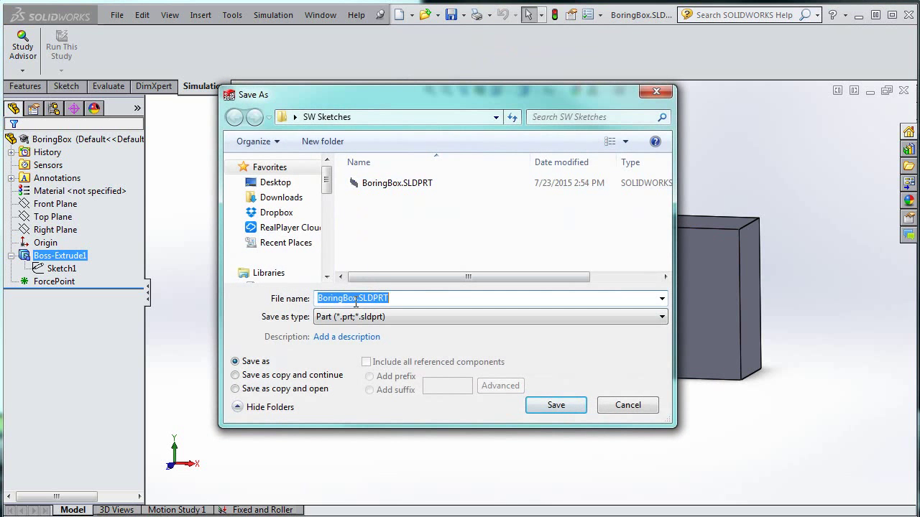
click(358, 298)
text(Fixe)
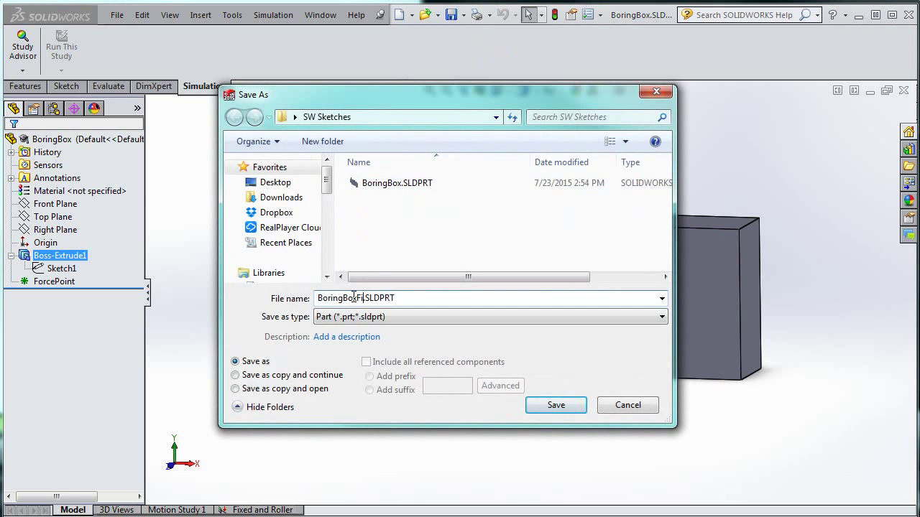
text(d)
key(Return)
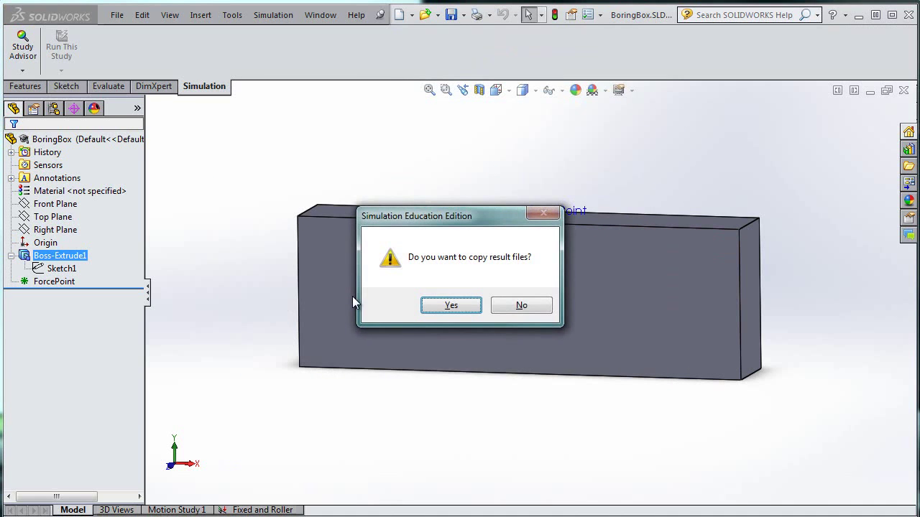
click(466, 300)
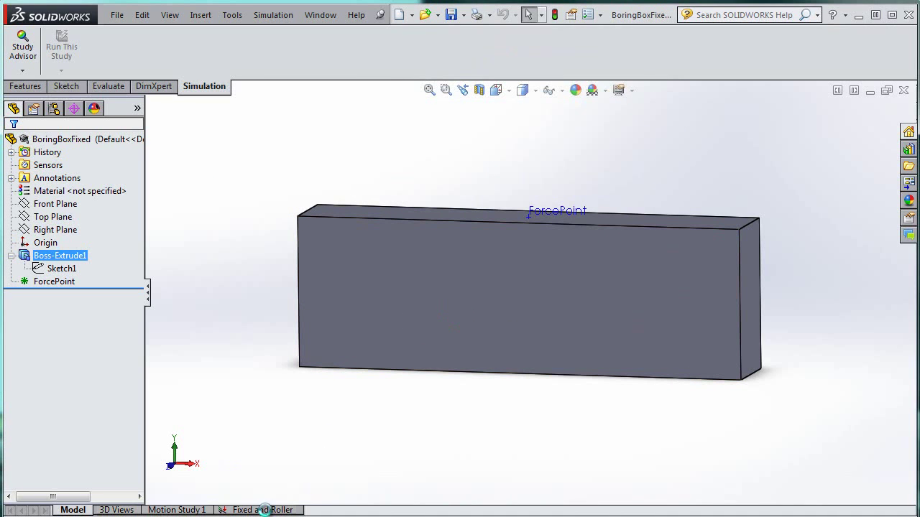
Delete the Fixed and Roller simulation study and confirm with Yes.
click(268, 508)
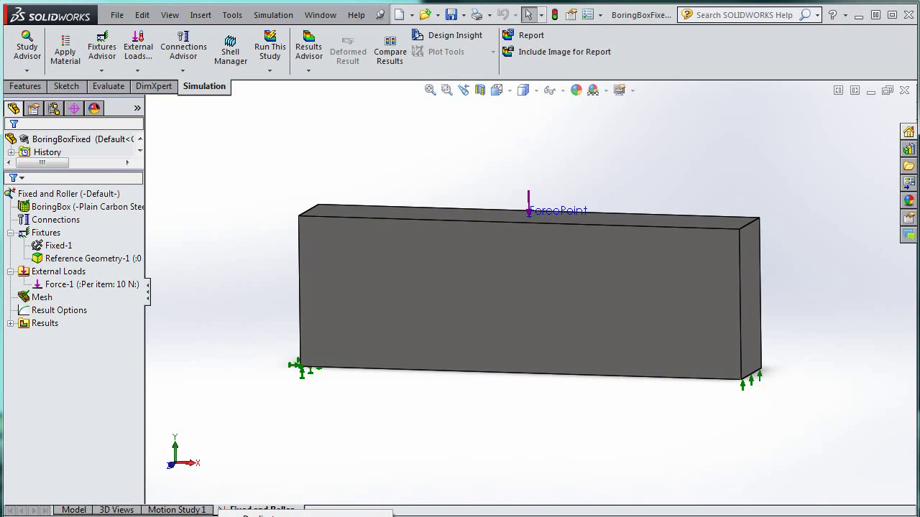
click(259, 515)
click(517, 305)
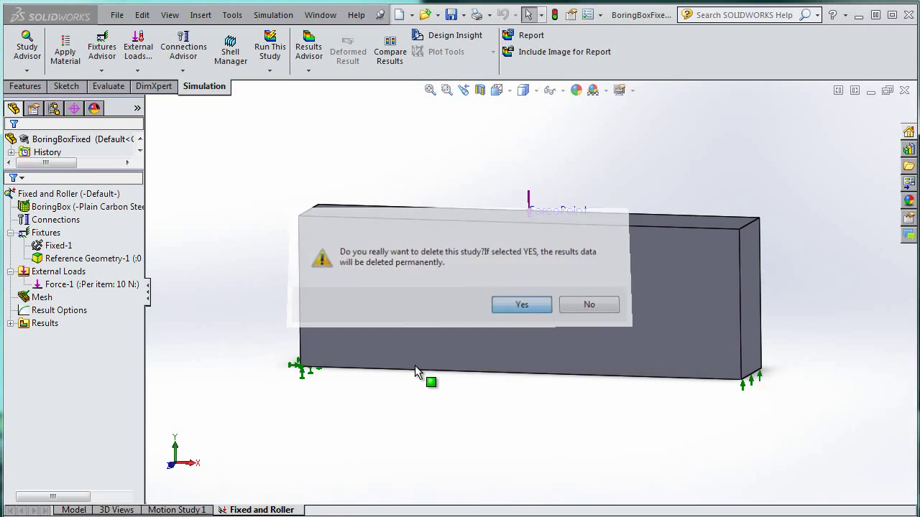
click(601, 14)
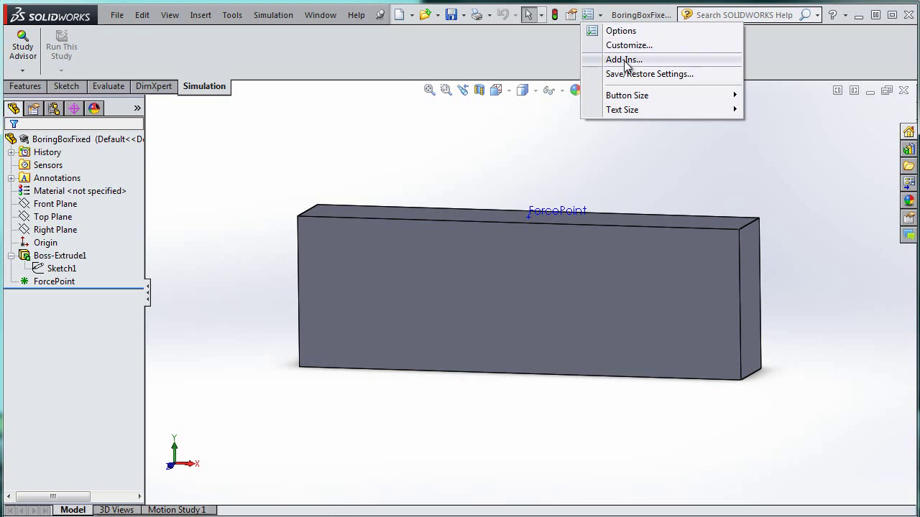
Confirm the part's Document Properties units are set to MKS.
click(620, 31)
click(280, 15)
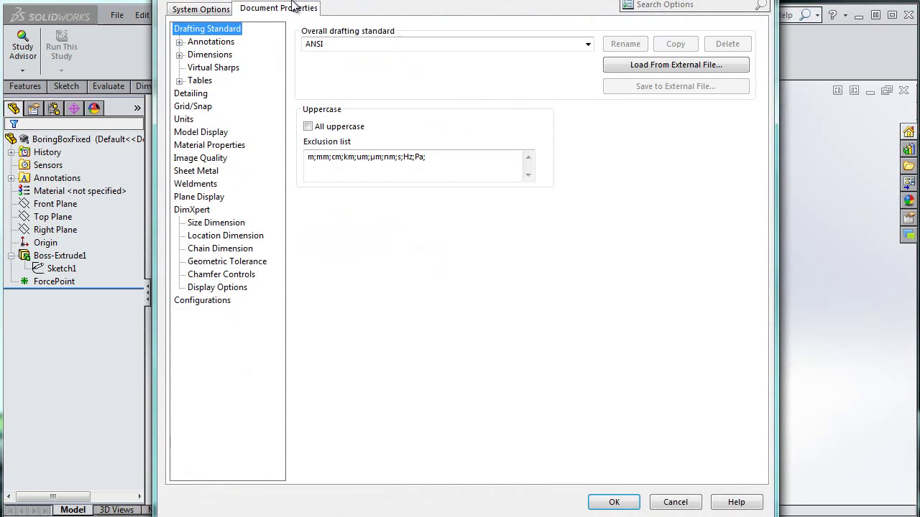
click(171, 155)
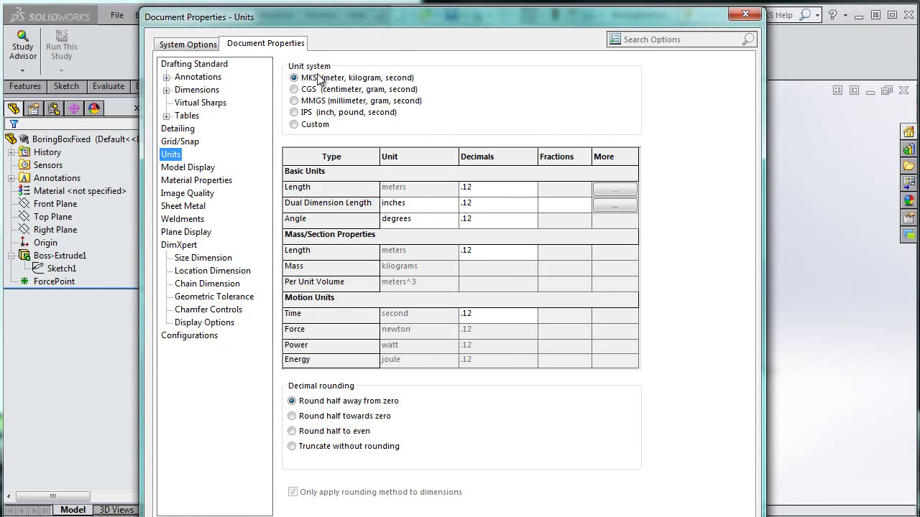
click(657, 515)
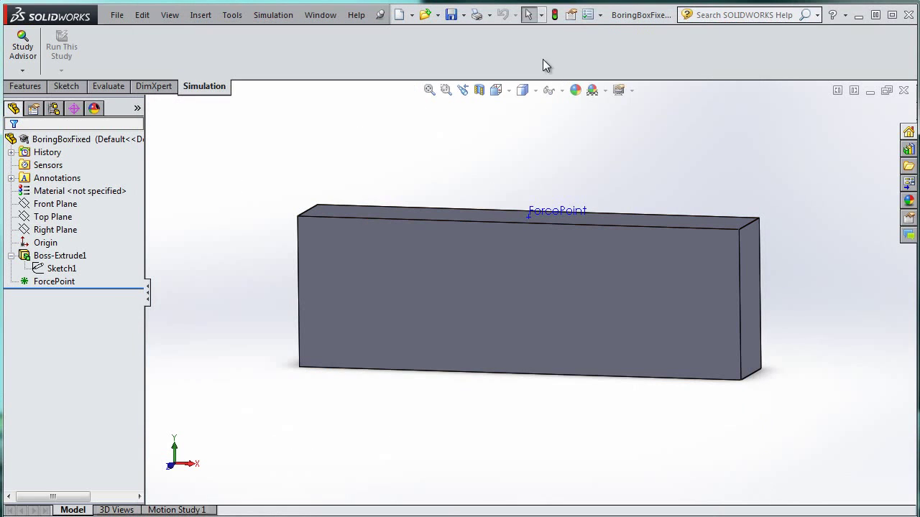
Enable the SOLIDWORKS Simulation add-in.
click(602, 16)
click(624, 60)
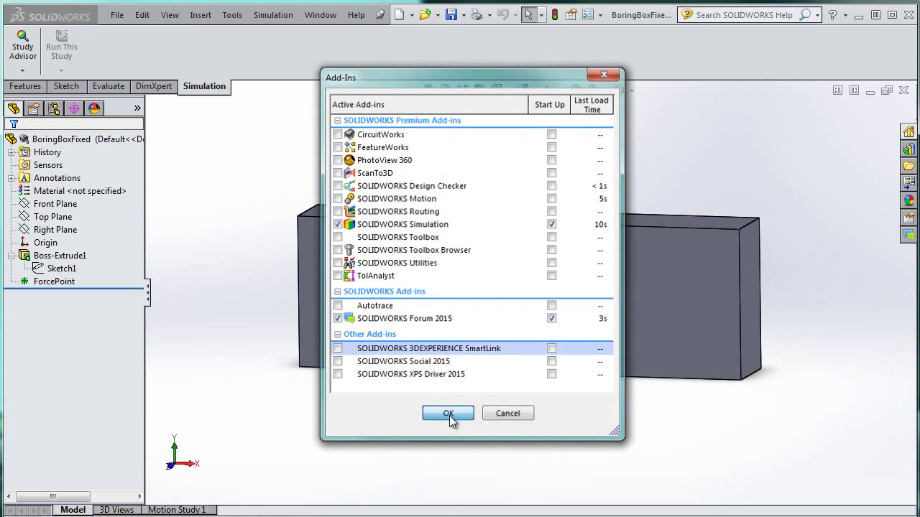
click(447, 414)
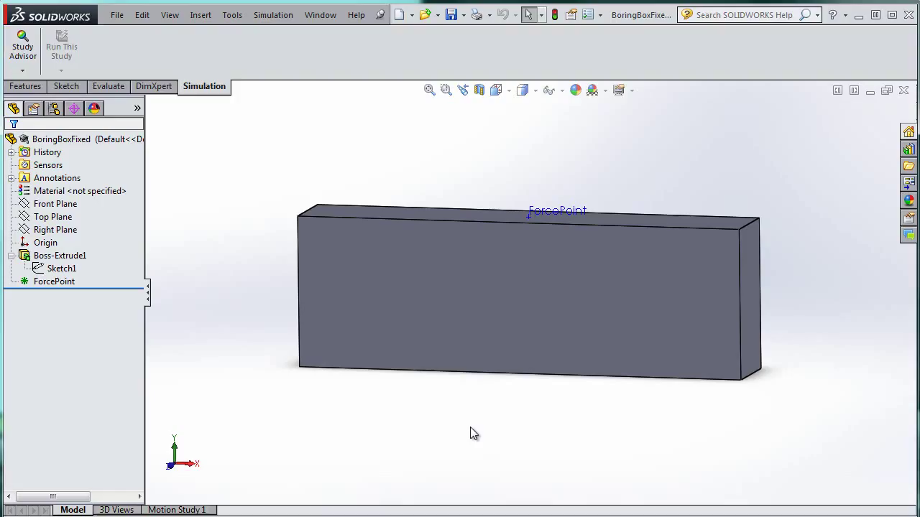
Orbit the box and set the view Normal To its long front face.
middle_drag(471, 429, 544, 340)
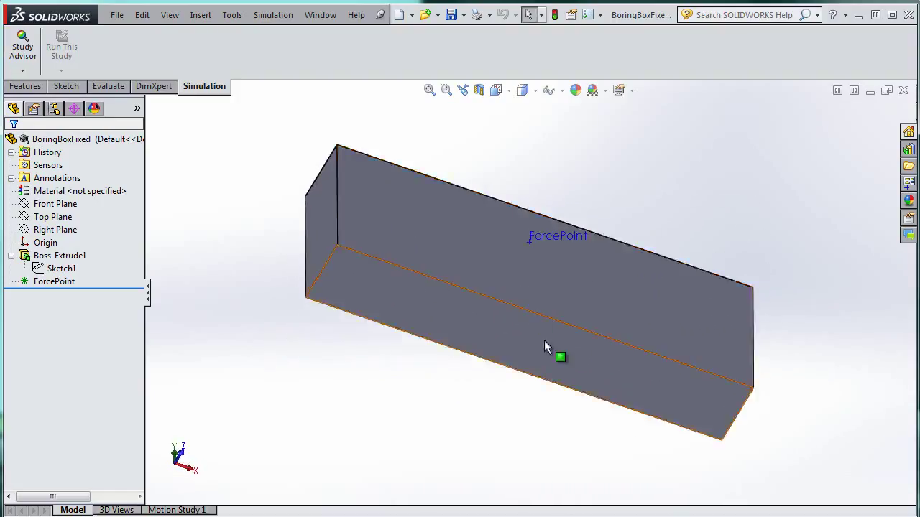
right_click(544, 340)
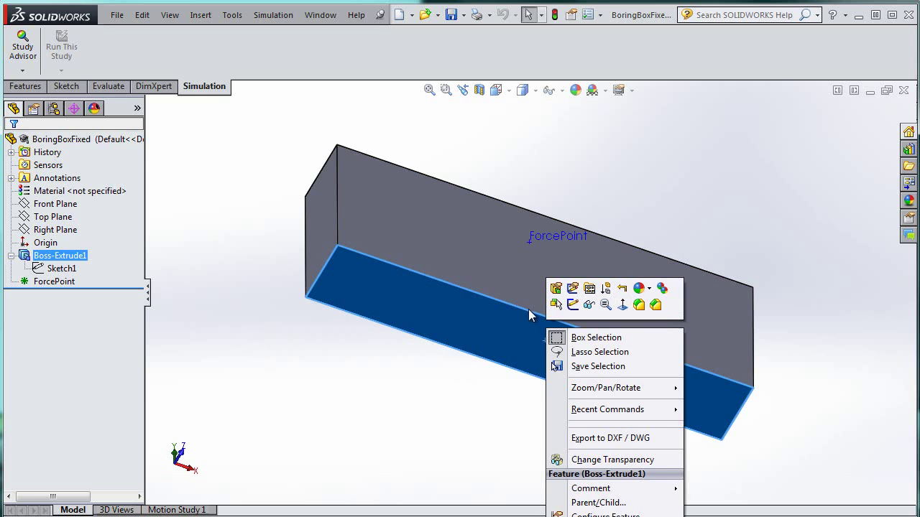
click(622, 306)
click(621, 301)
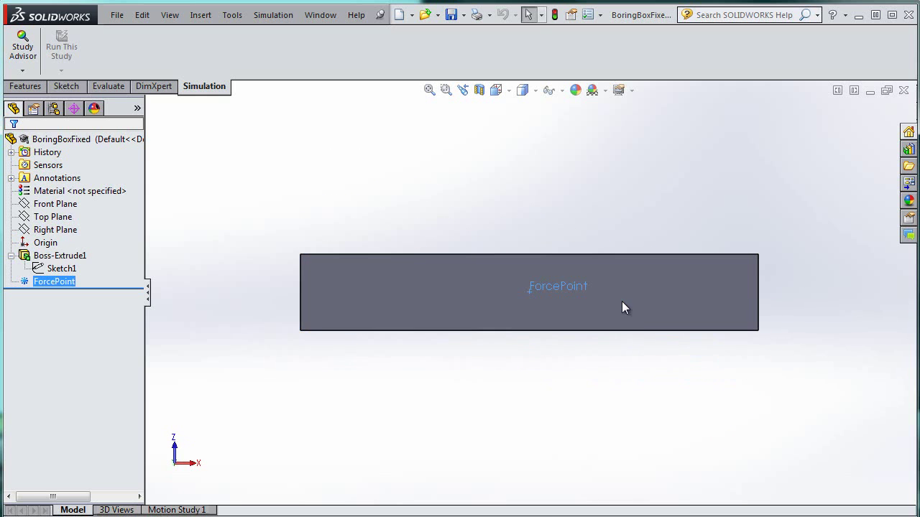
right_click(622, 301)
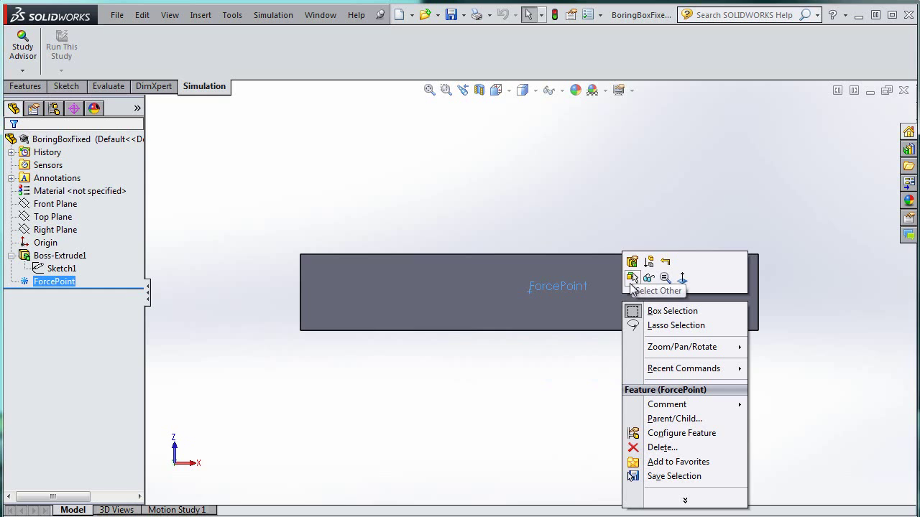
click(449, 406)
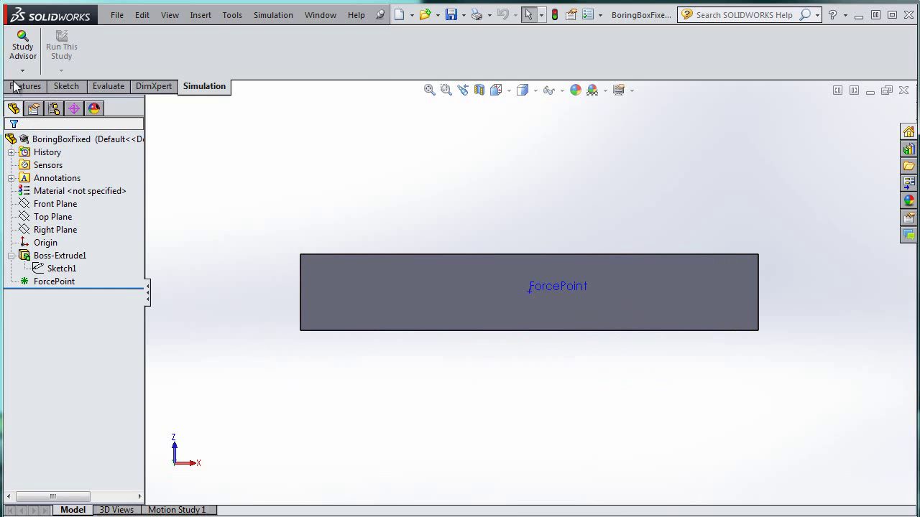
Switch to the Features tools and select the box's front face.
click(20, 87)
right_click(564, 296)
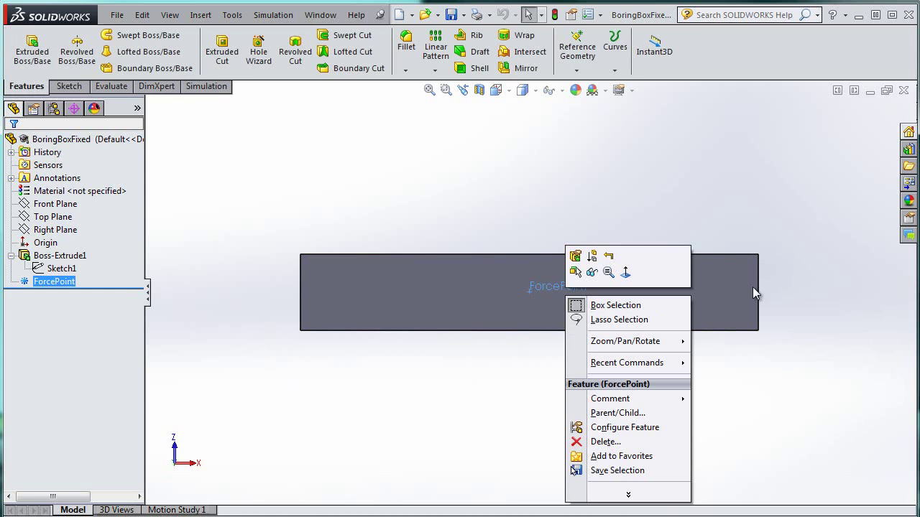
click(778, 278)
click(704, 310)
right_click(704, 311)
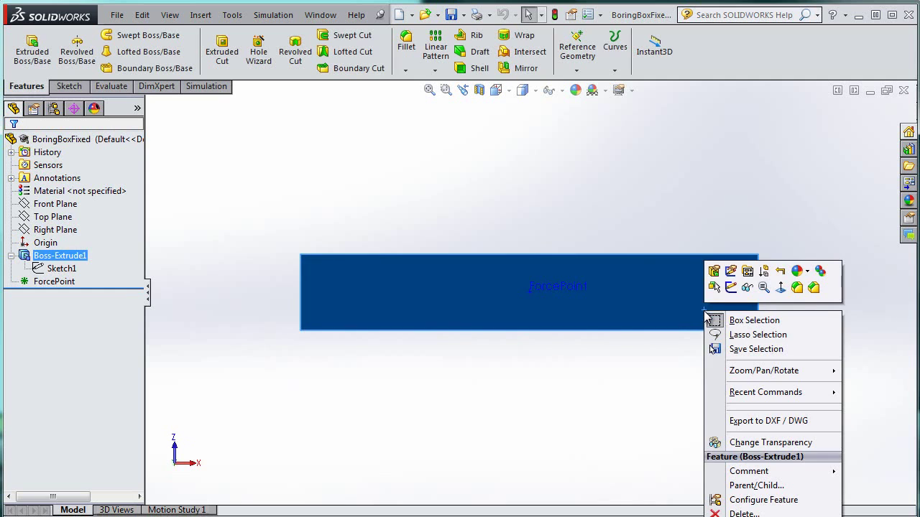
Sketch a full-height corner rectangle at the right end of the front face.
click(731, 287)
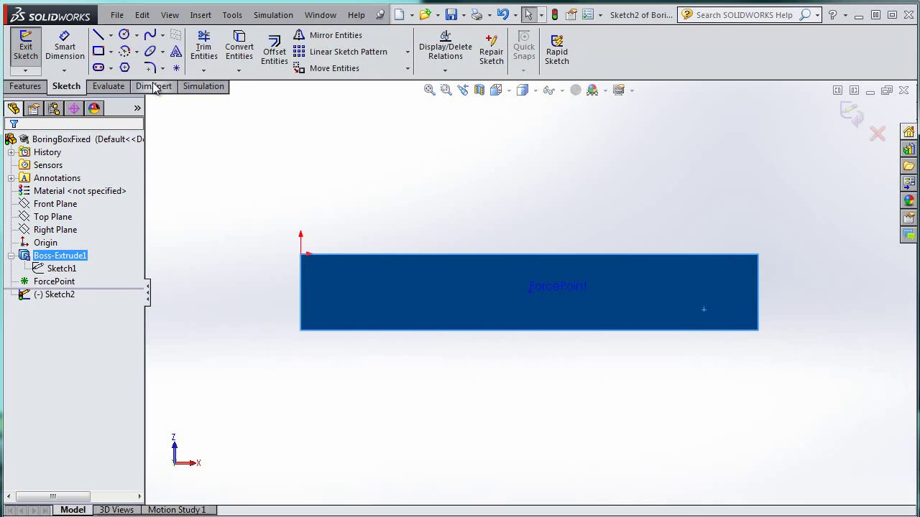
click(98, 52)
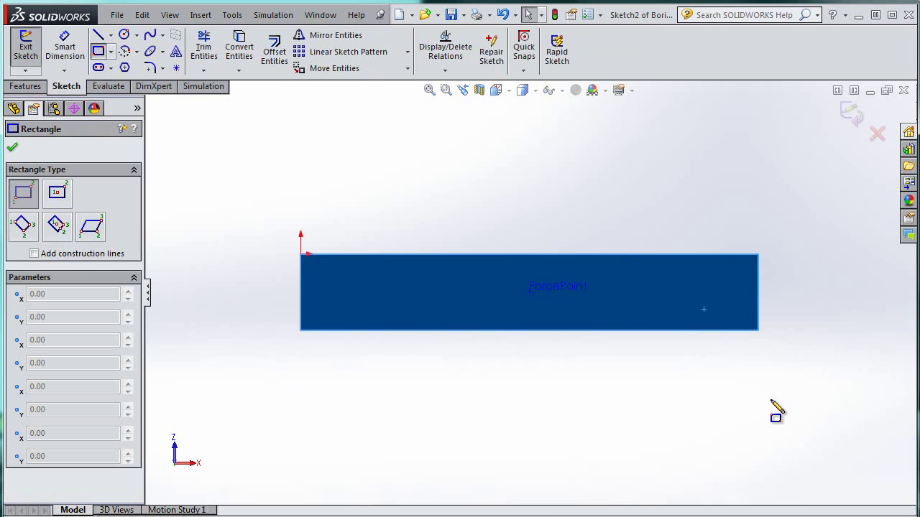
click(757, 255)
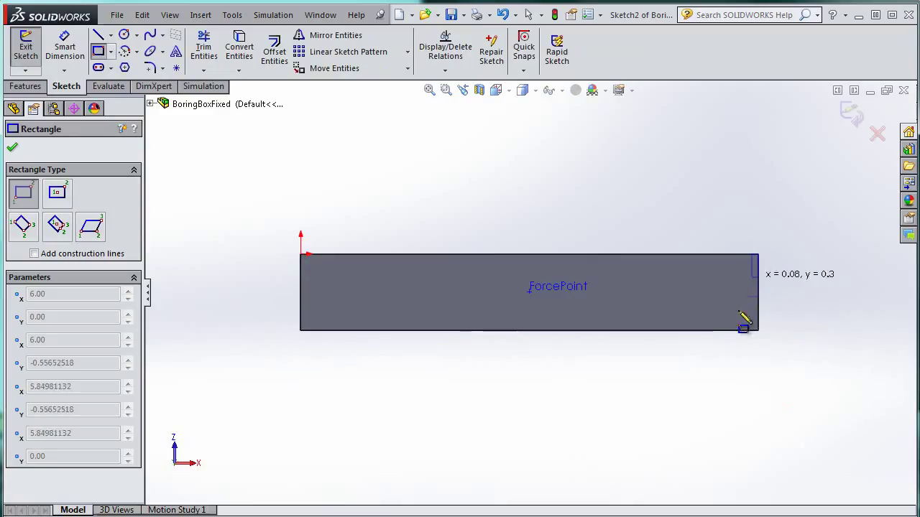
click(734, 332)
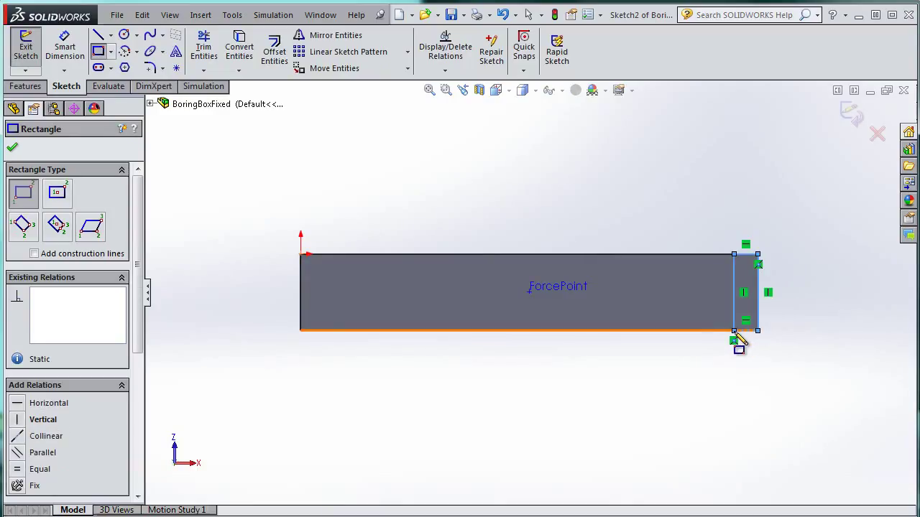
Dimension the rectangle's width to 0.1 m and exit the sketch.
key(d)
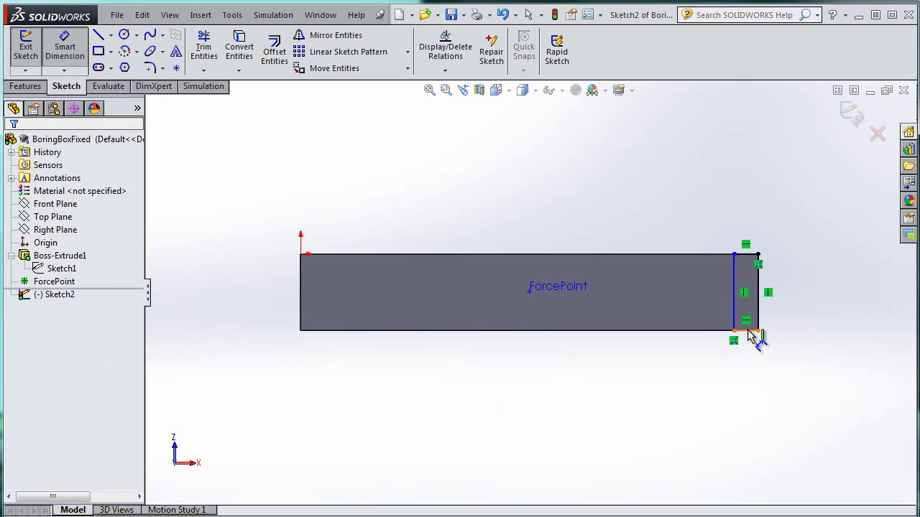
click(748, 331)
click(739, 393)
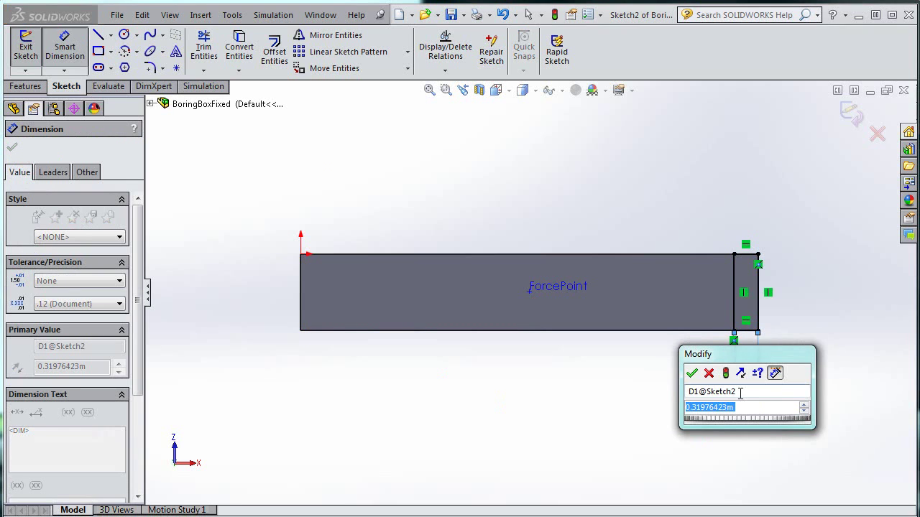
text(0.1)
key(Return)
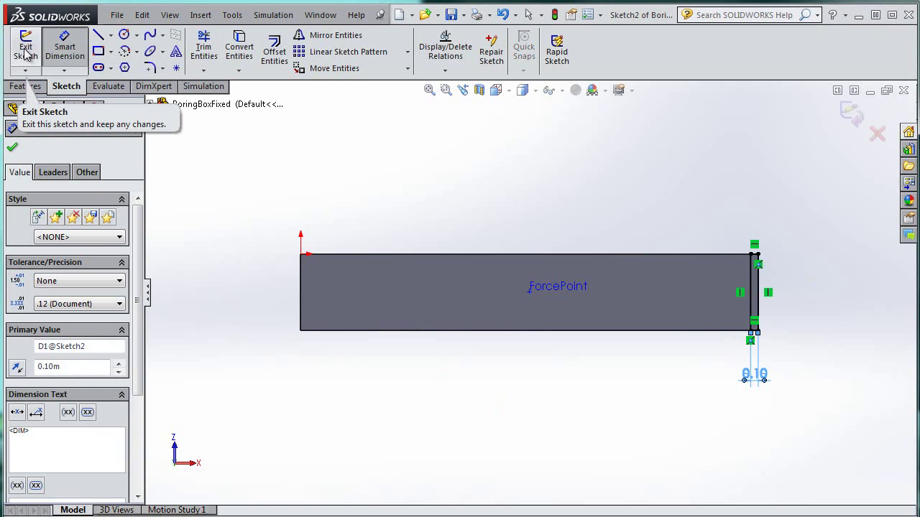
click(25, 54)
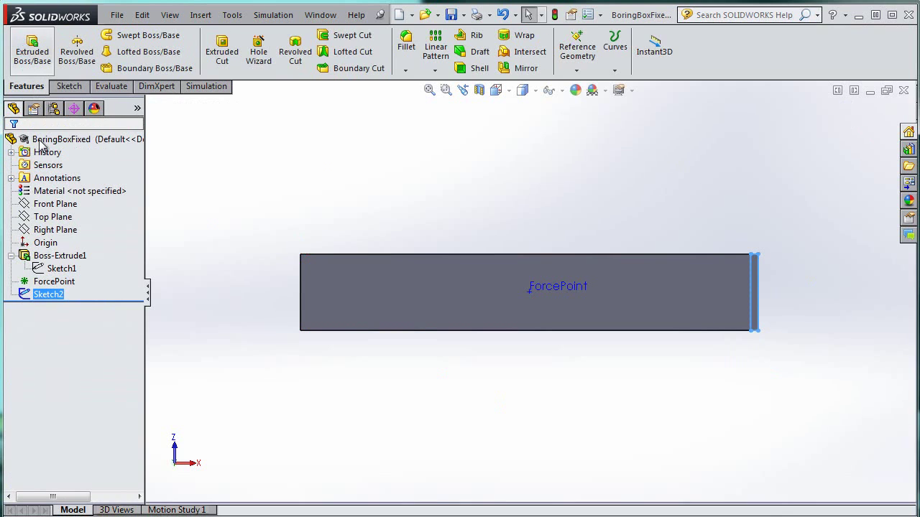
Create a projection Split Line from Sketch2 on the box's front face.
click(582, 72)
click(617, 64)
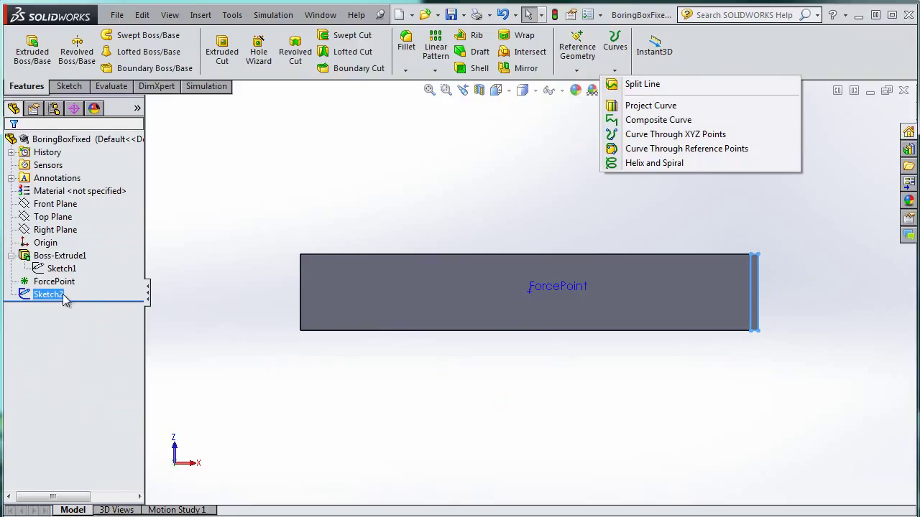
click(636, 85)
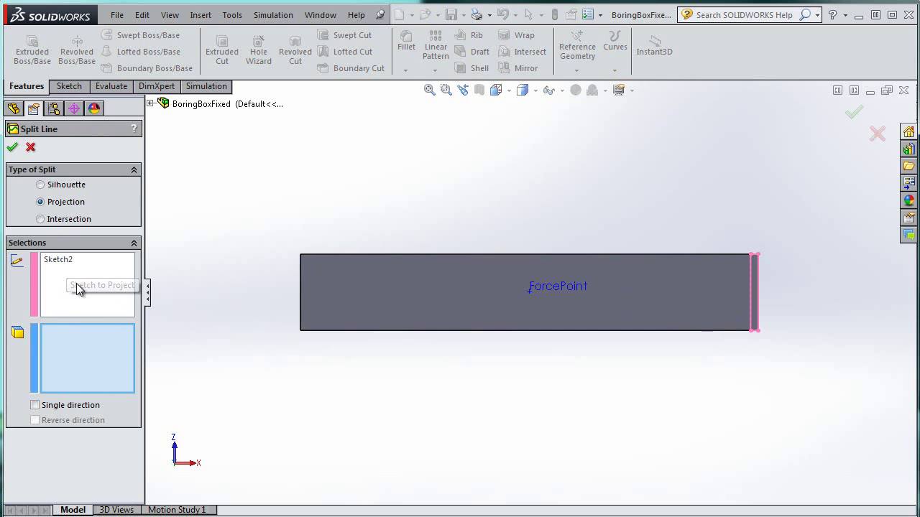
click(678, 295)
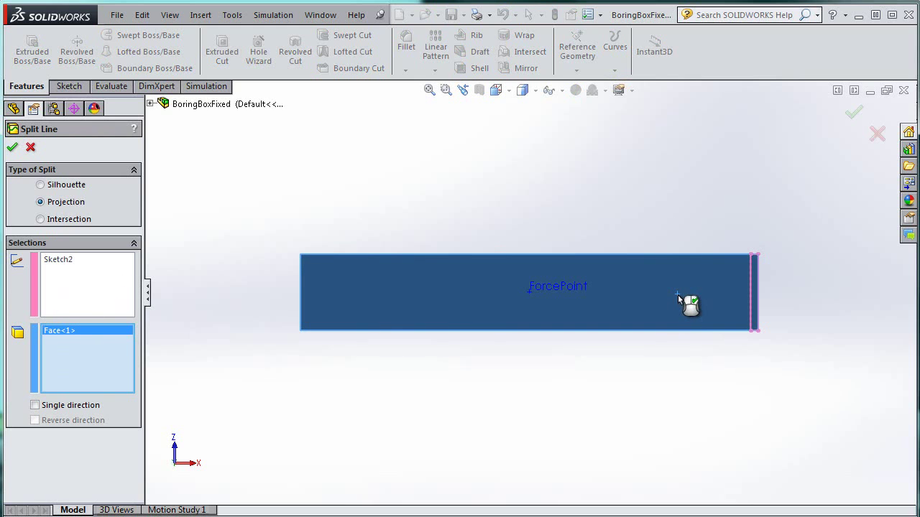
click(14, 146)
middle_drag(685, 158, 692, 210)
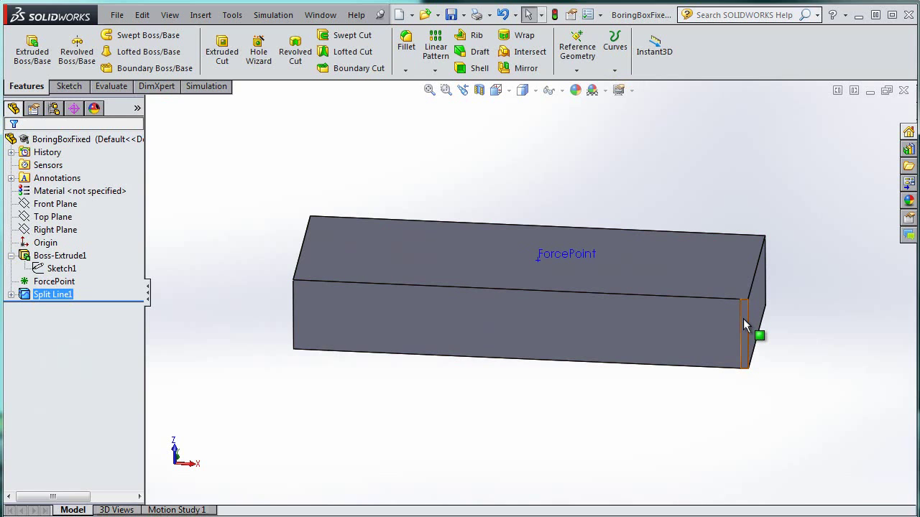
Add reference point Point1 at the middle of the split strip's vertical edge.
click(577, 68)
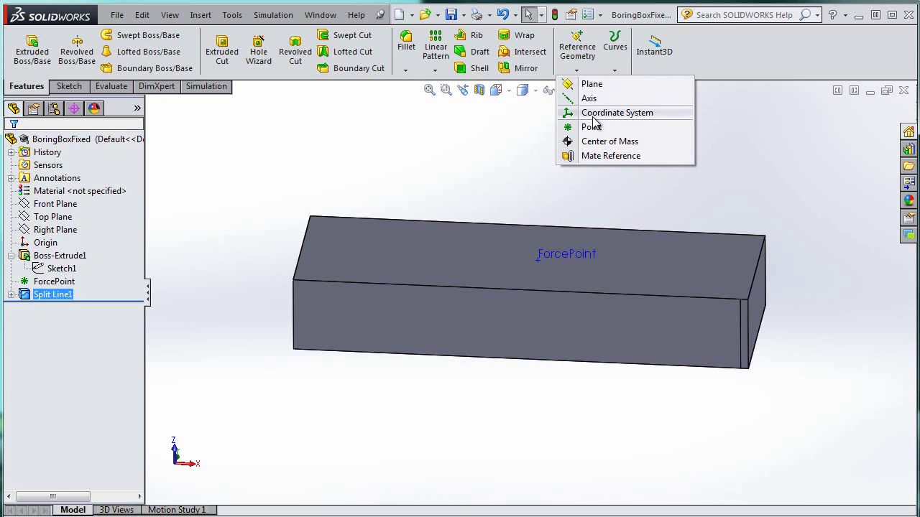
click(590, 127)
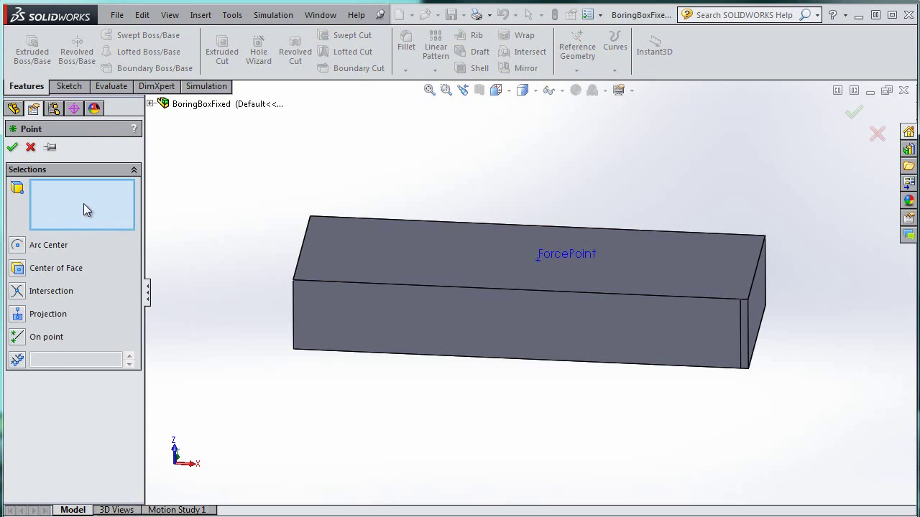
click(15, 363)
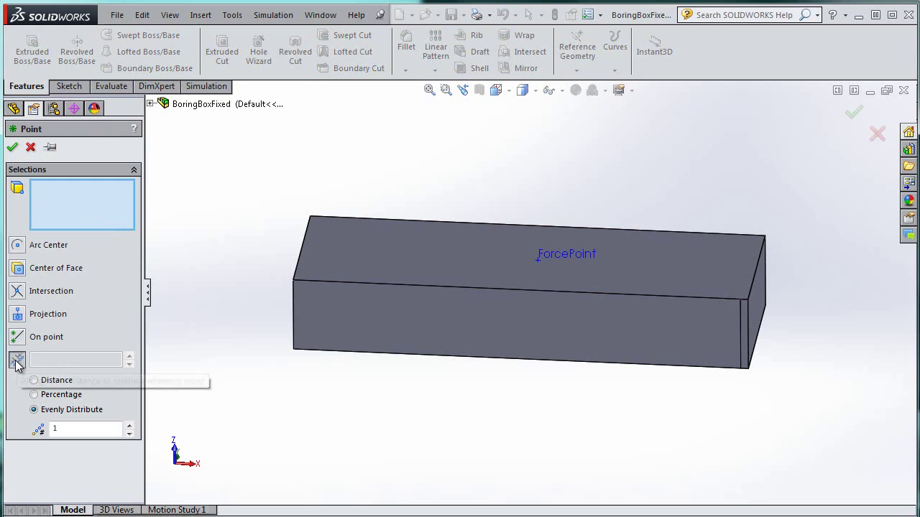
click(748, 325)
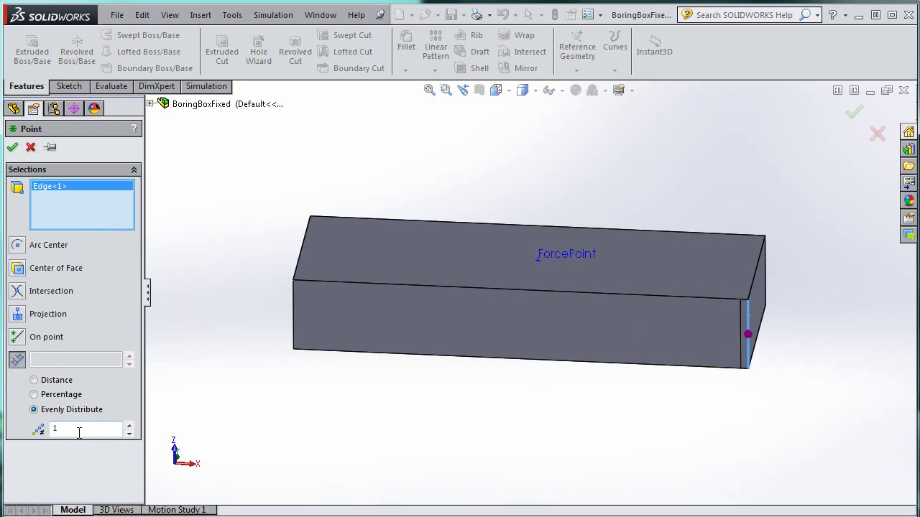
click(12, 147)
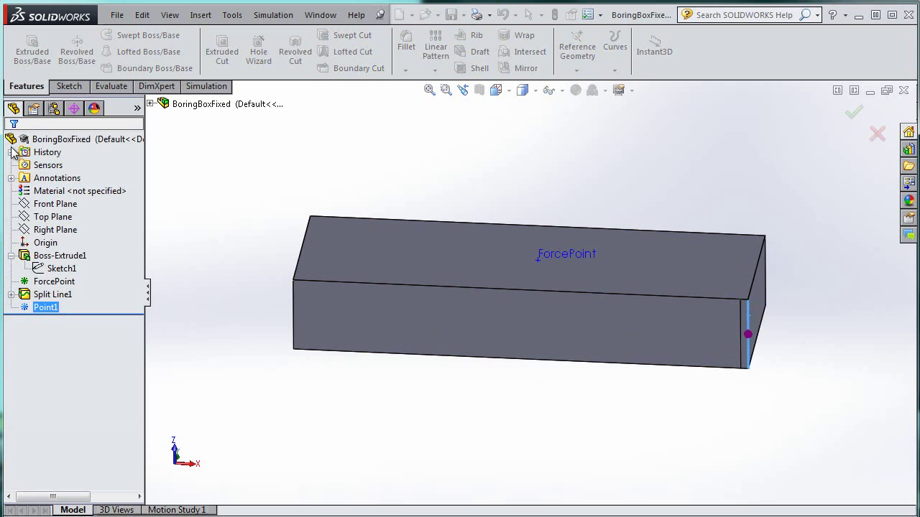
Rename Point1 to MomentPoint in the FeatureManager tree.
click(50, 309)
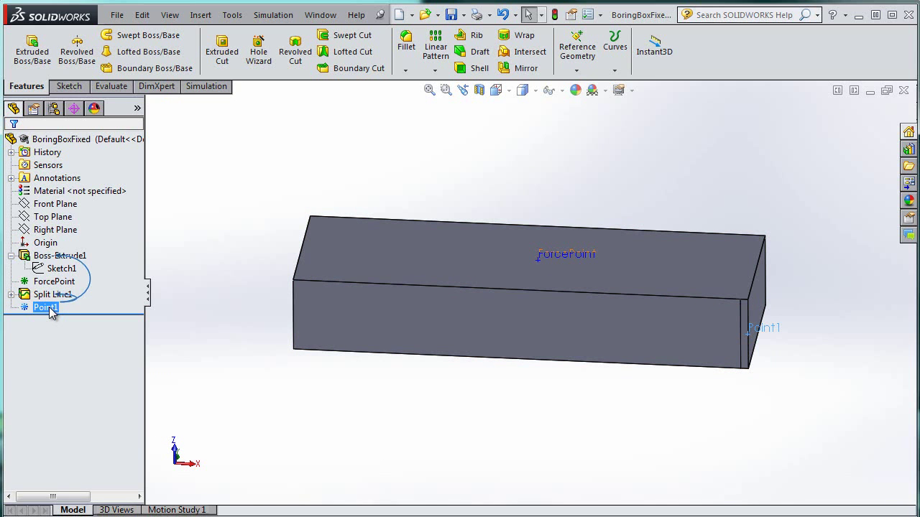
click(46, 308)
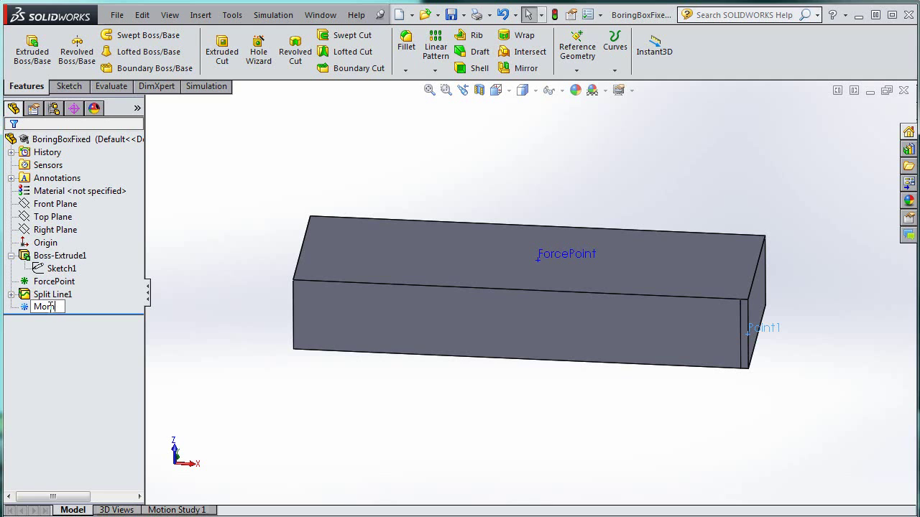
key(Return)
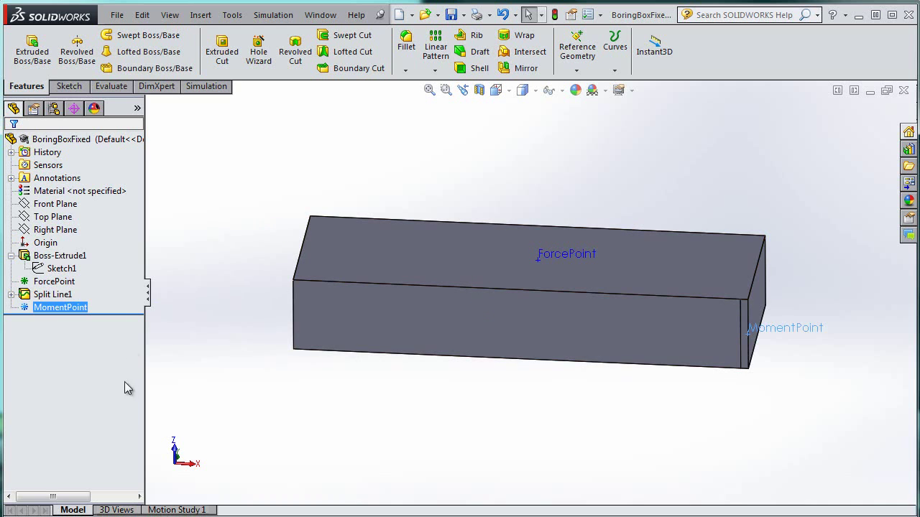
click(260, 178)
middle_drag(657, 151, 627, 350)
Create a Static study and rename its tab from Static 1 to Fixed Point Moment.
click(273, 14)
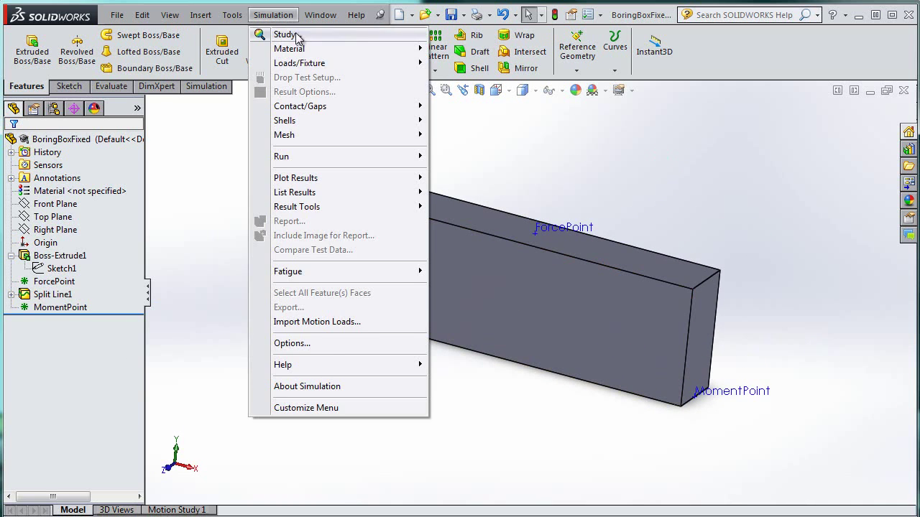
click(291, 33)
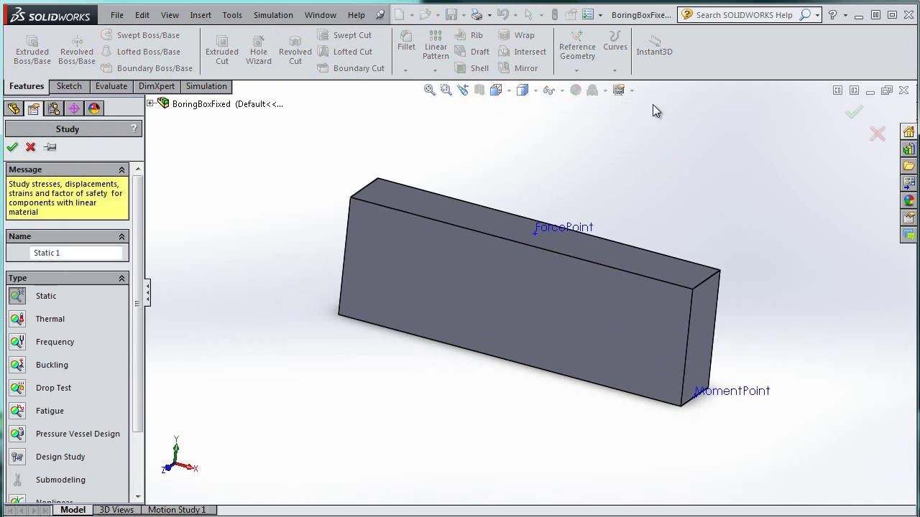
click(12, 147)
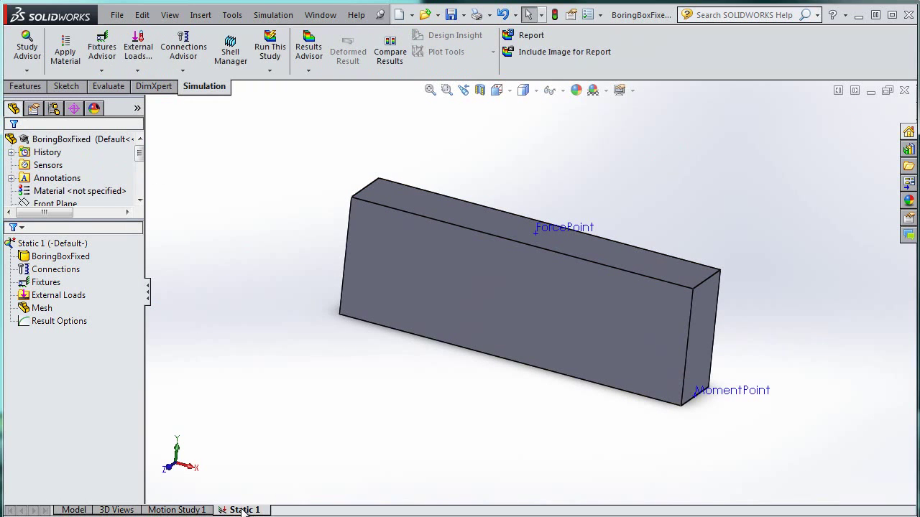
double_click(242, 510)
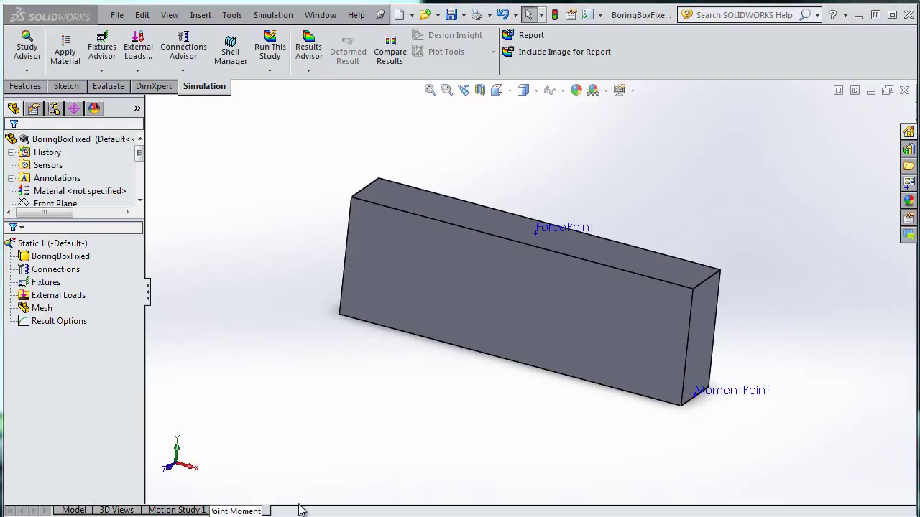
key(Return)
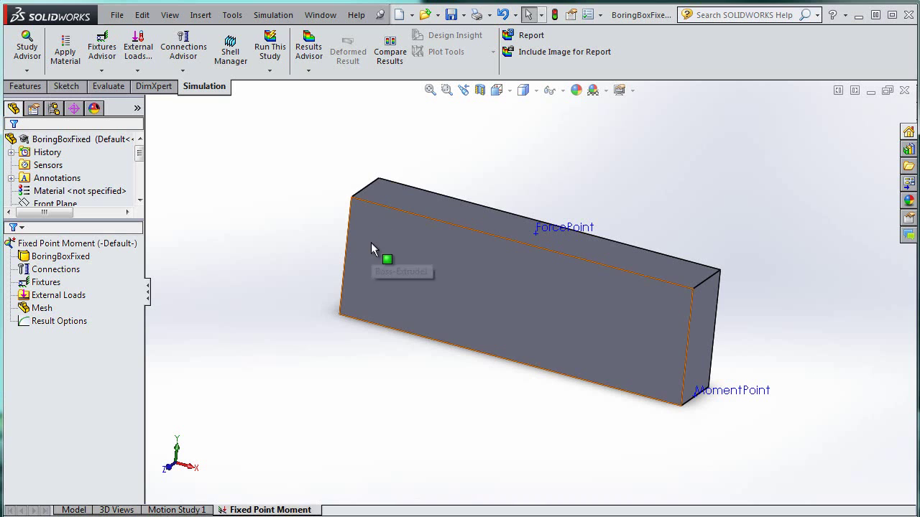
Start a force load at ForcePoint with its direction set by the box's front face.
click(61, 299)
right_click(63, 303)
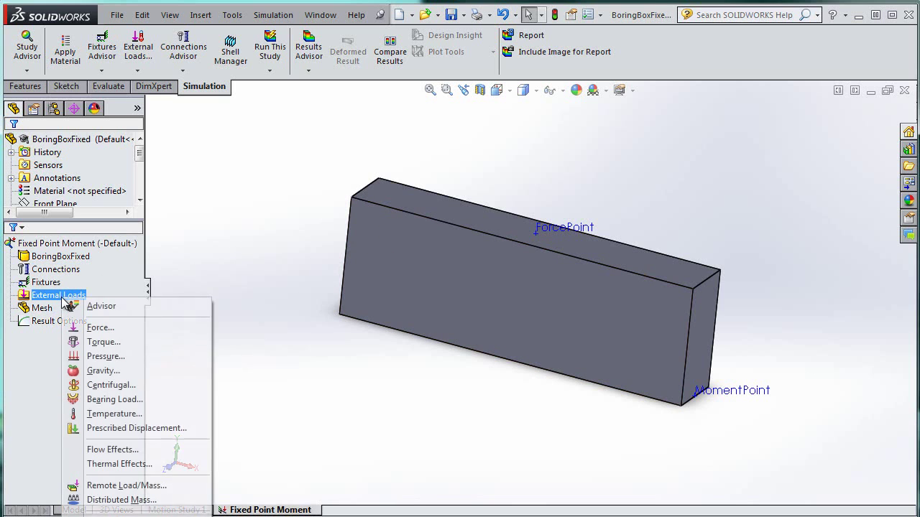
click(98, 328)
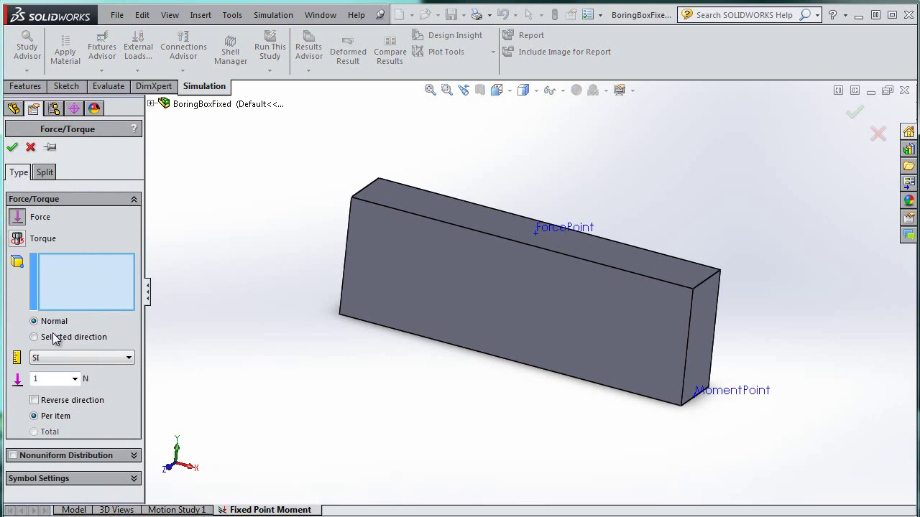
click(400, 265)
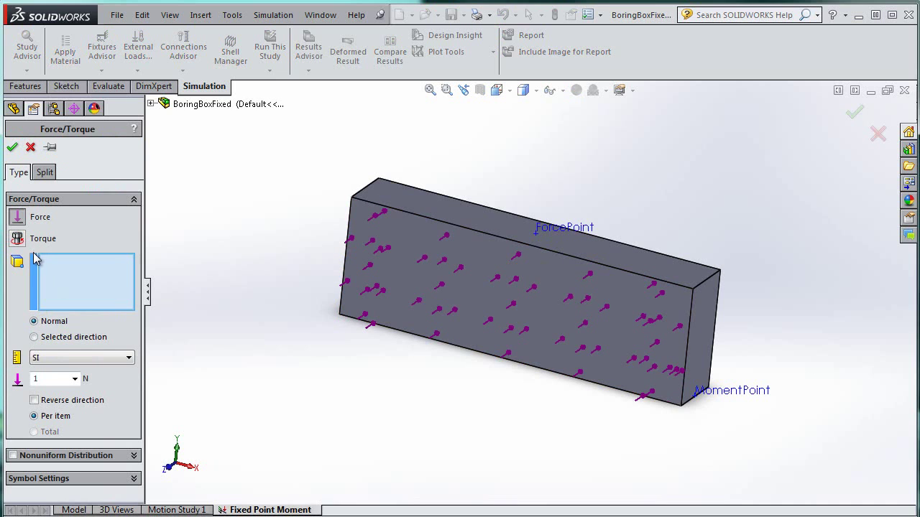
click(67, 337)
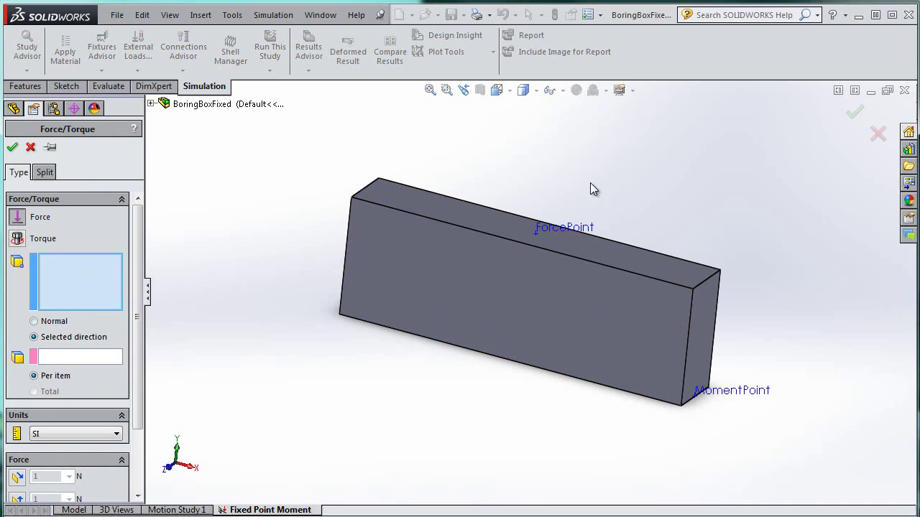
click(537, 234)
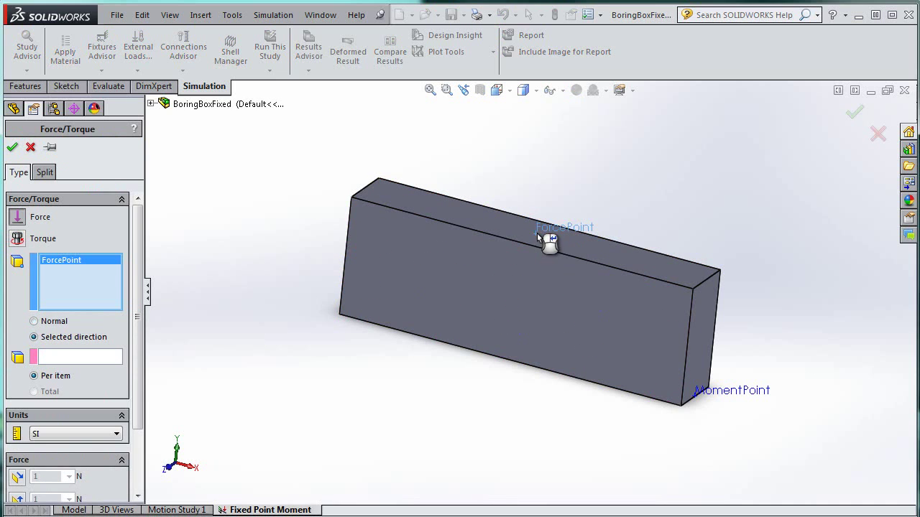
click(94, 359)
click(524, 280)
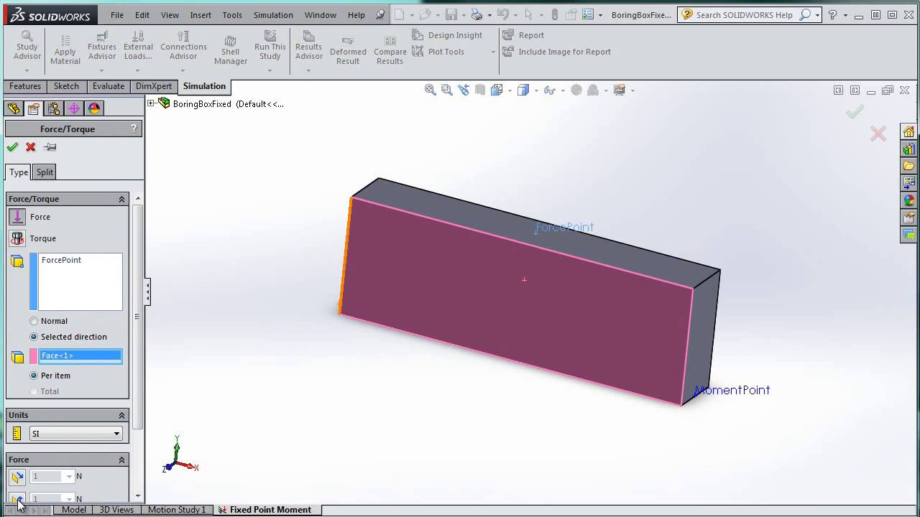
Set a 10 N component along plane direction 2 and accept Force-1.
click(17, 501)
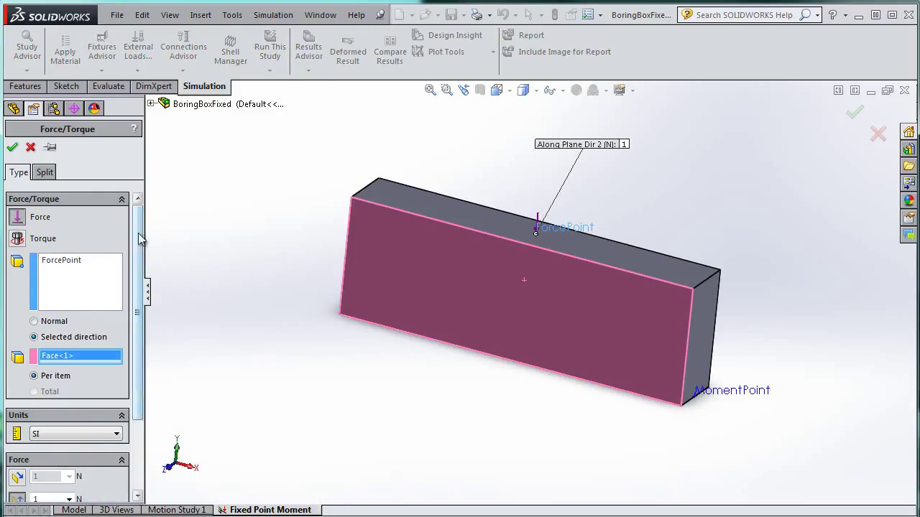
scroll(64, 323, down, 3)
click(17, 417)
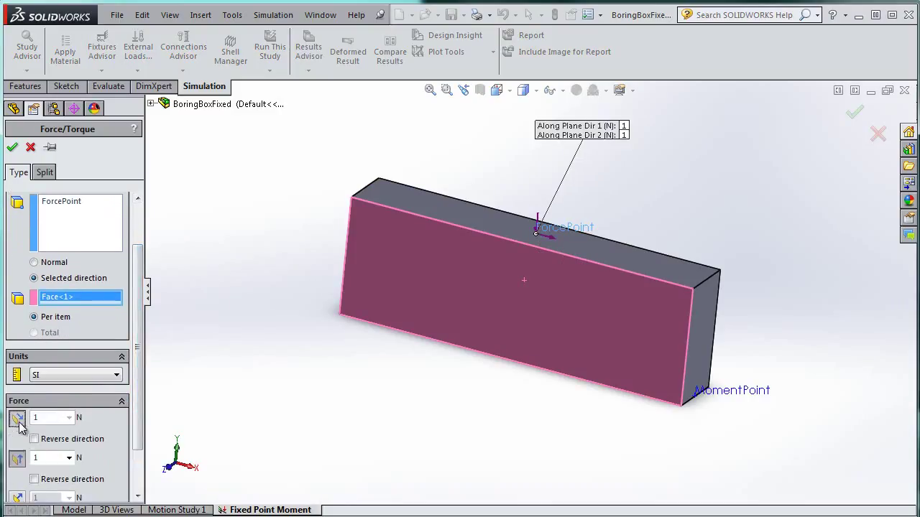
click(17, 418)
double_click(47, 441)
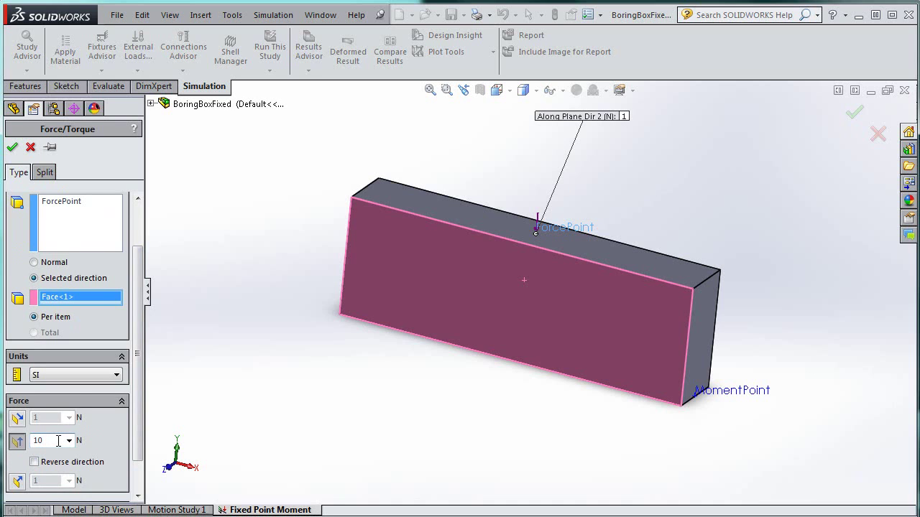
click(13, 148)
click(72, 309)
Apply a Fixed Geometry restraint to the Split Line1 face at the MomentPoint end.
right_click(44, 284)
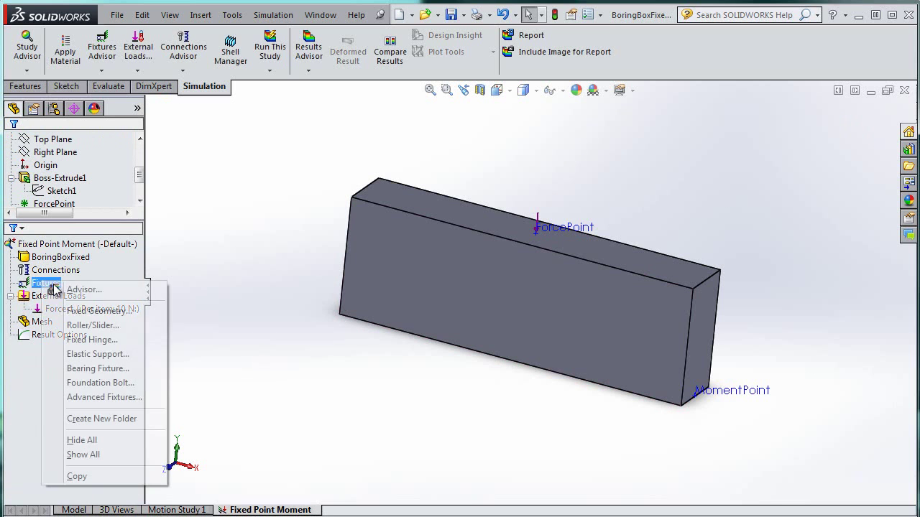
click(81, 311)
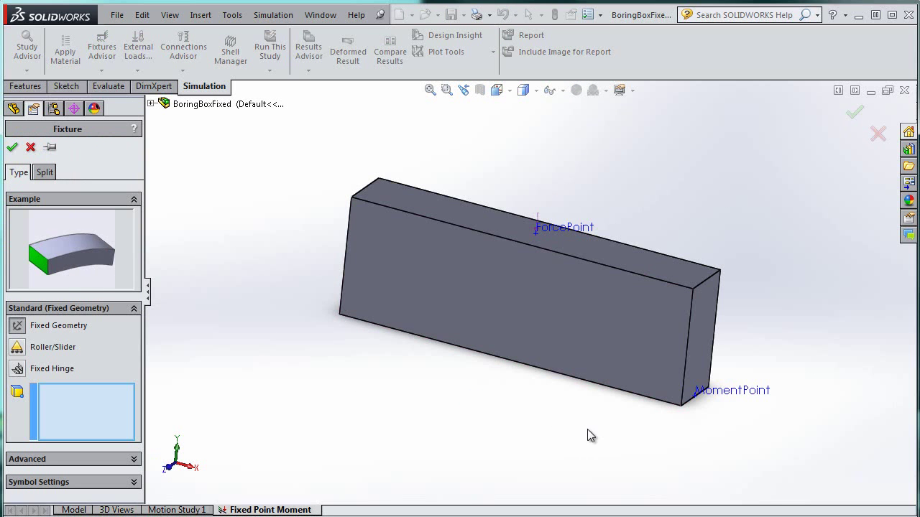
middle_drag(587, 435, 634, 278)
scroll(718, 260, down, 5)
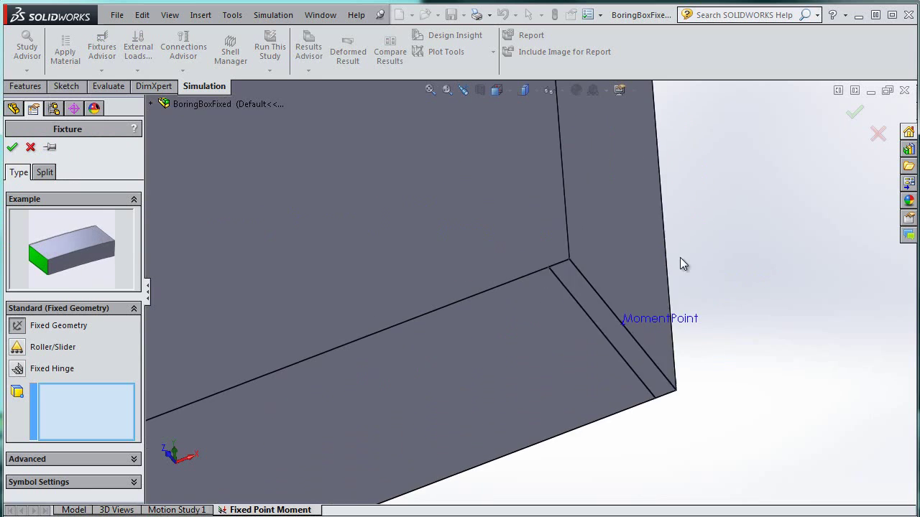
click(588, 298)
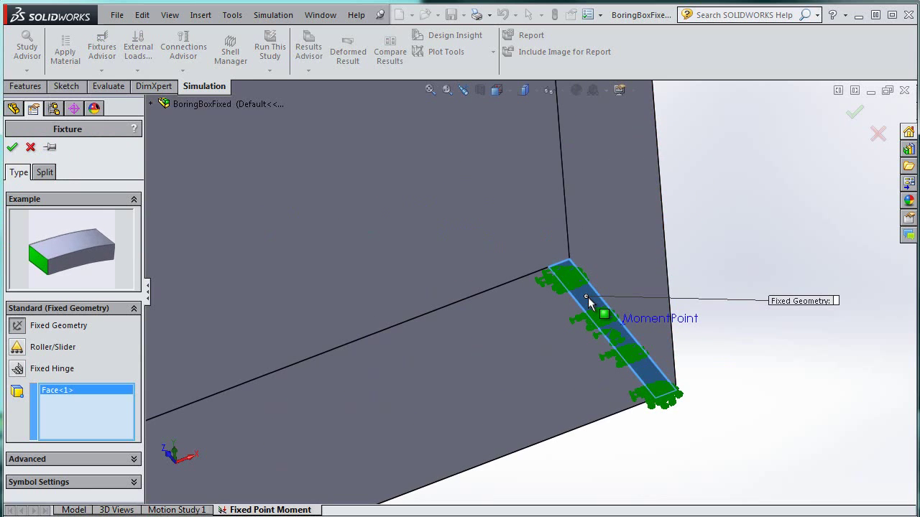
click(12, 147)
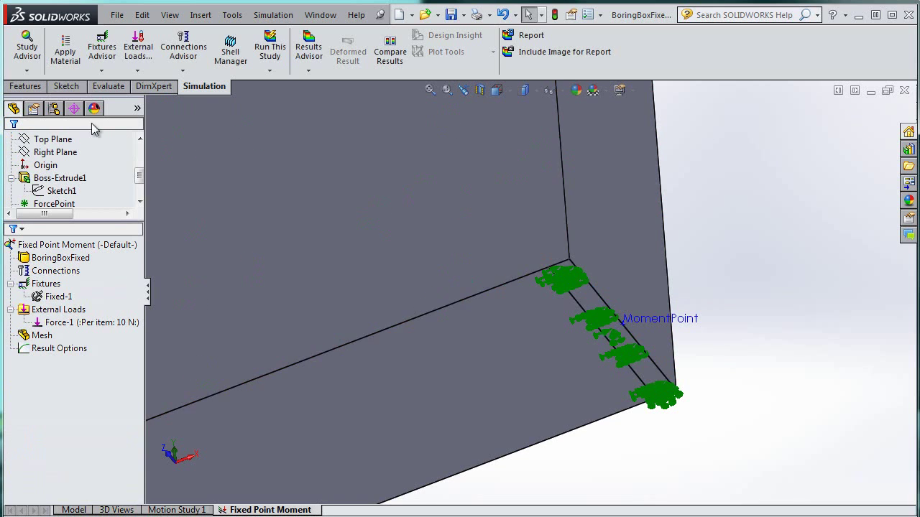
middle_drag(468, 165, 475, 204)
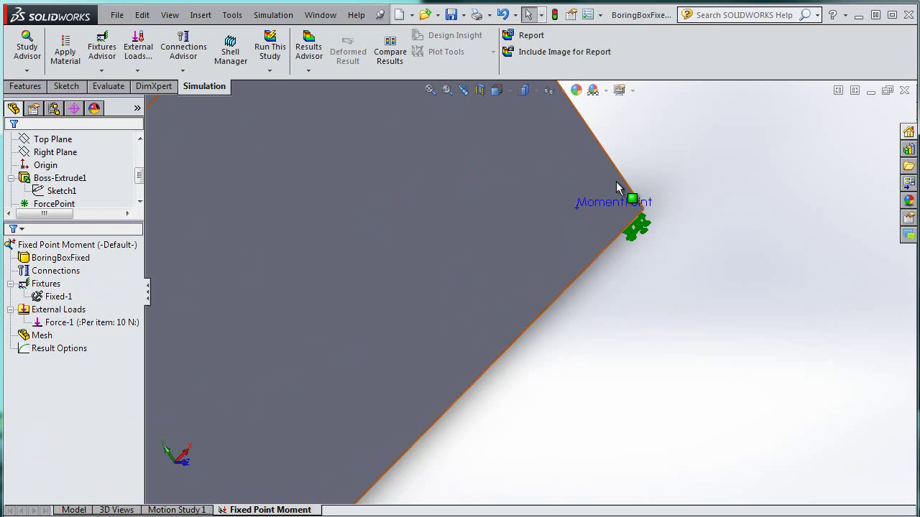
Go to Front view, orbit and zoom onto the MomentPoint corner, and select the Fixed-1 face.
key(f)
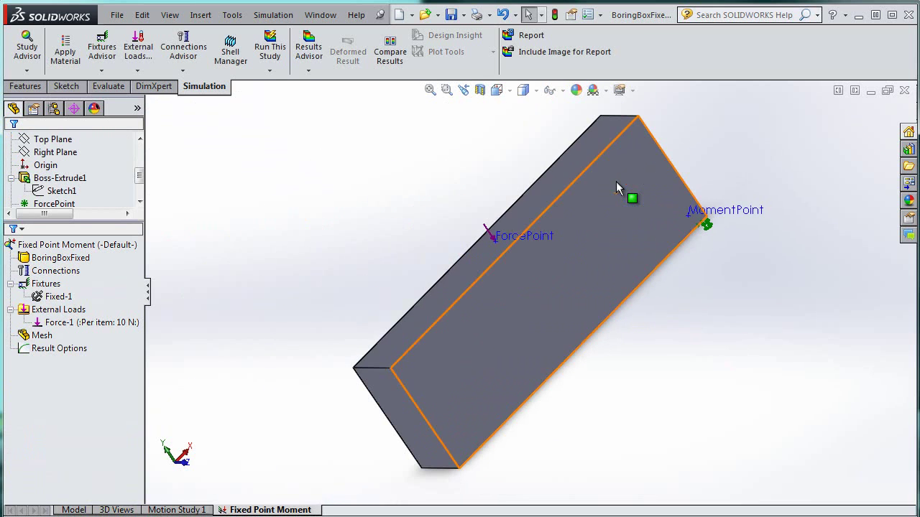
click(511, 94)
click(515, 143)
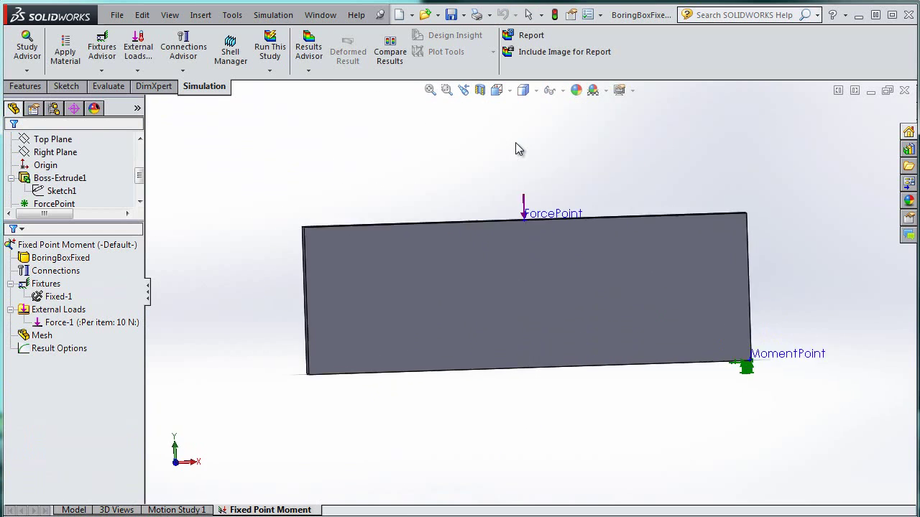
middle_drag(515, 142, 739, 155)
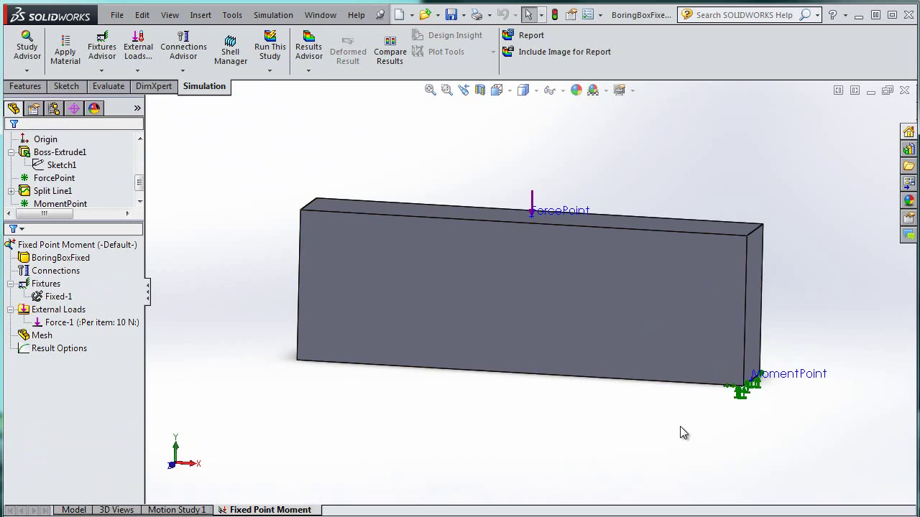
middle_drag(682, 432, 529, 175)
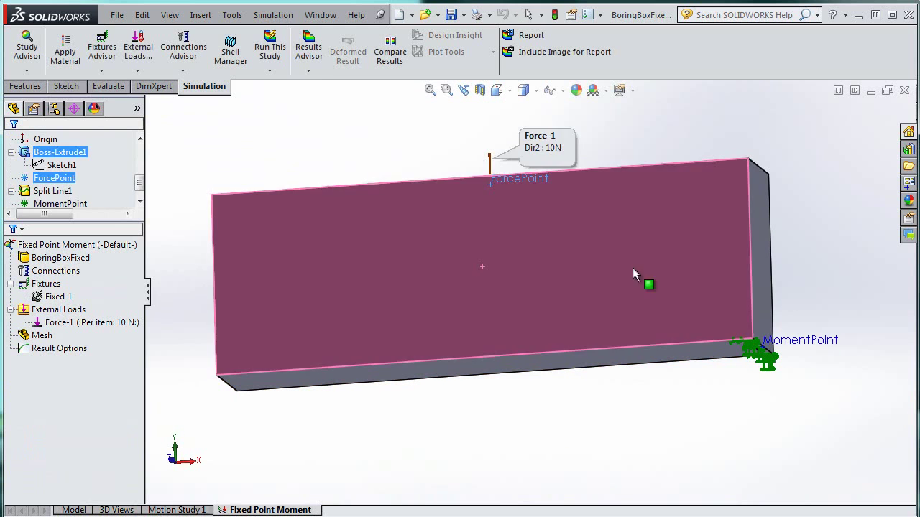
scroll(752, 348, down, 3)
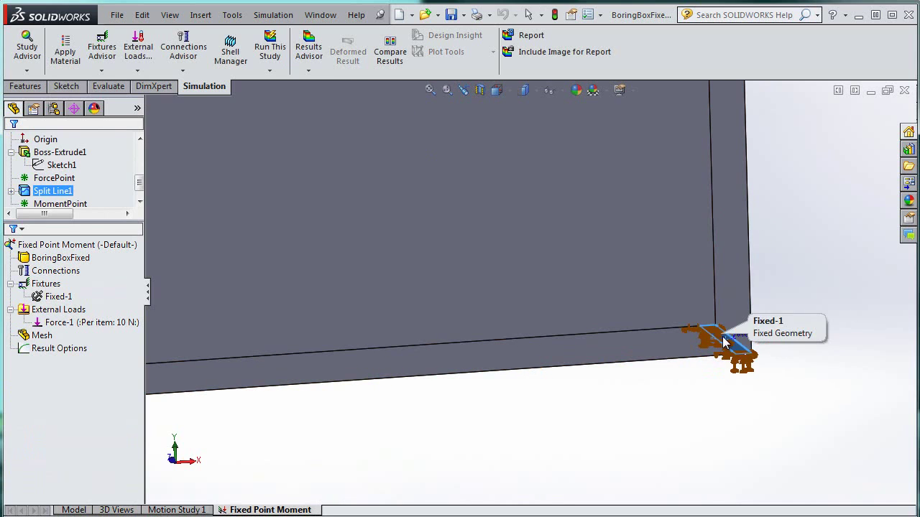
click(729, 348)
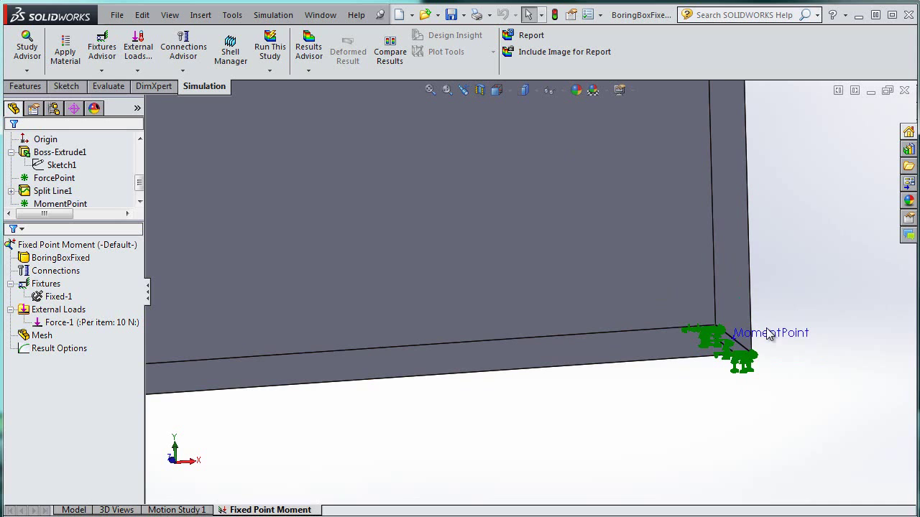
click(730, 347)
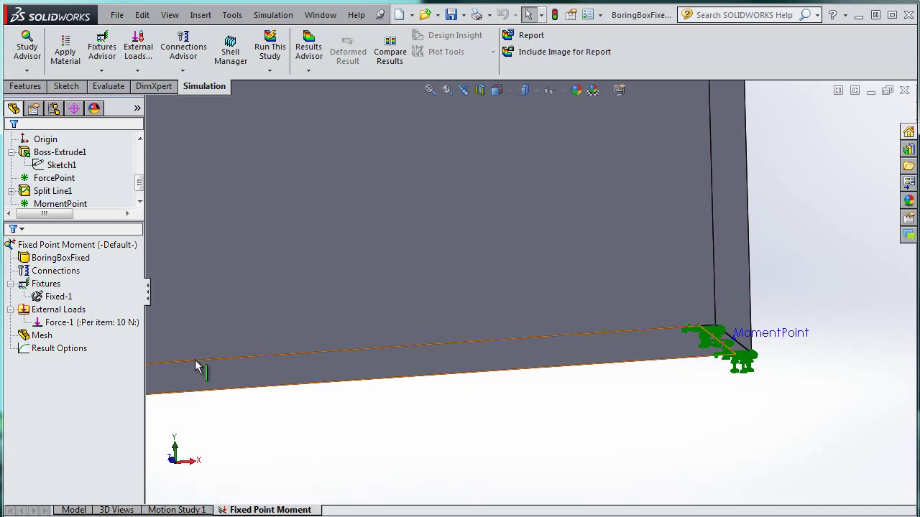
right_click(46, 283)
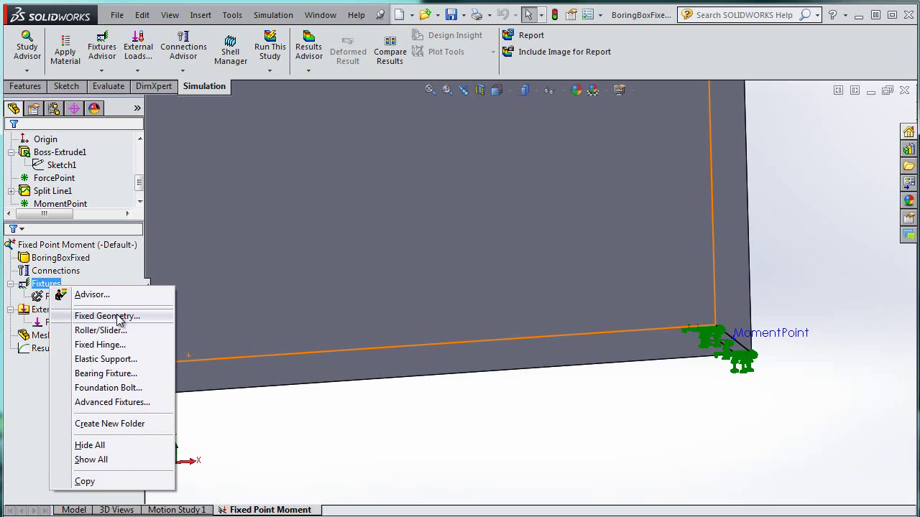
click(119, 317)
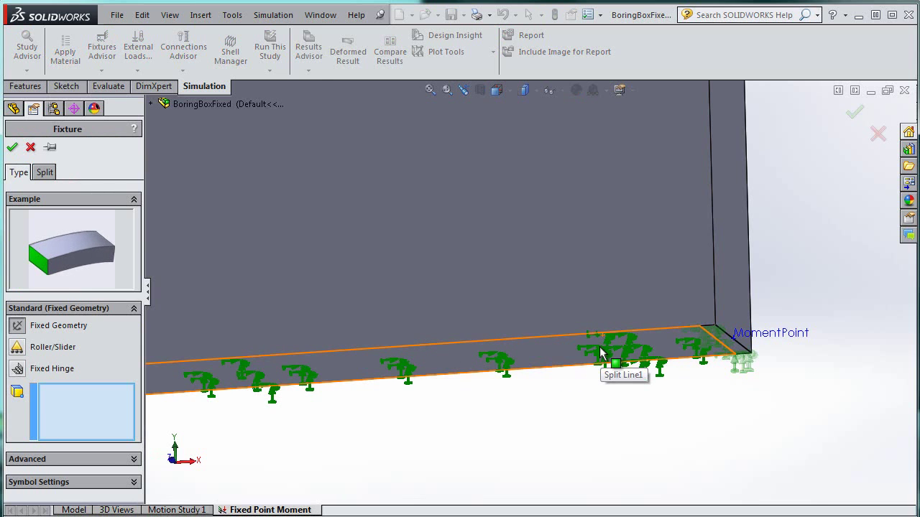
click(30, 146)
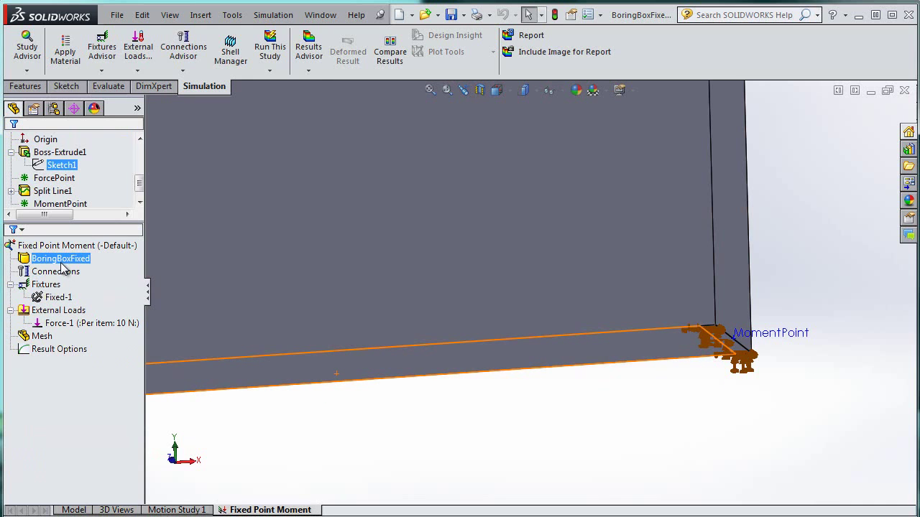
Assign Plain Carbon Steel to BoringBoxFixed from the favorite materials.
right_click(63, 261)
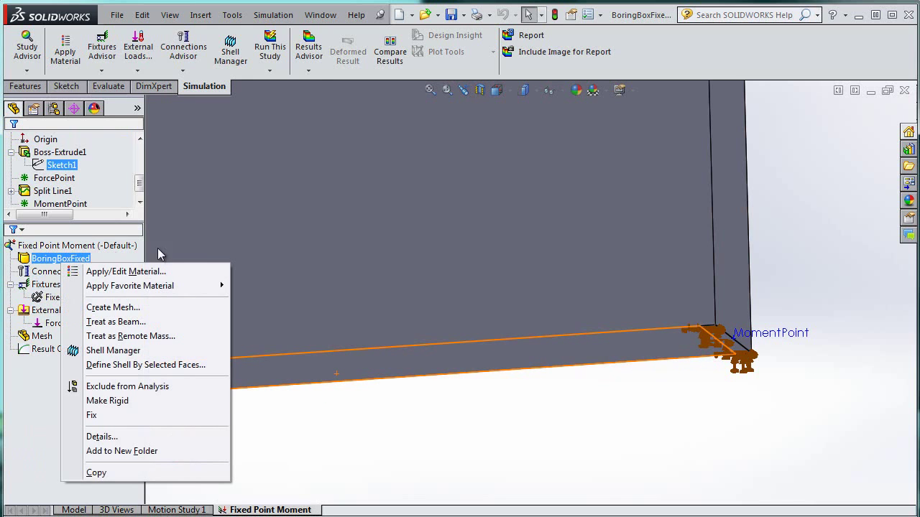
mouse_move(202, 284)
click(323, 285)
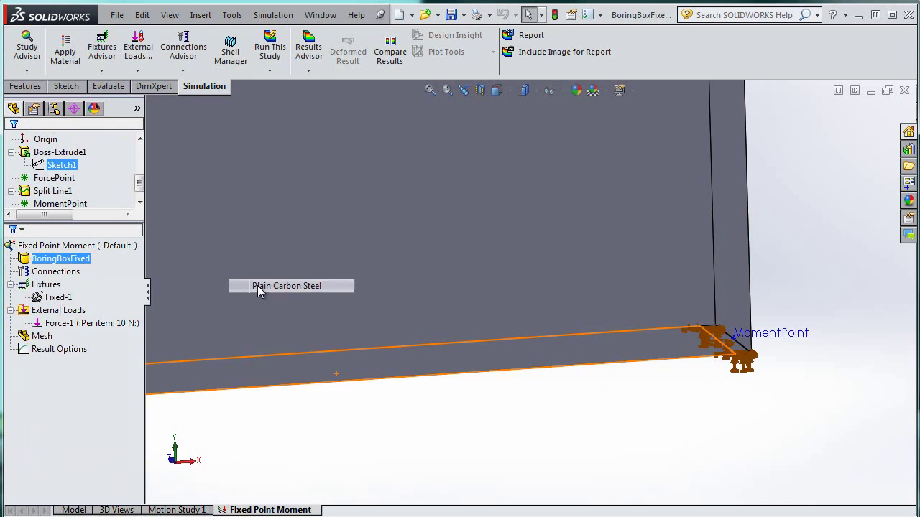
click(80, 247)
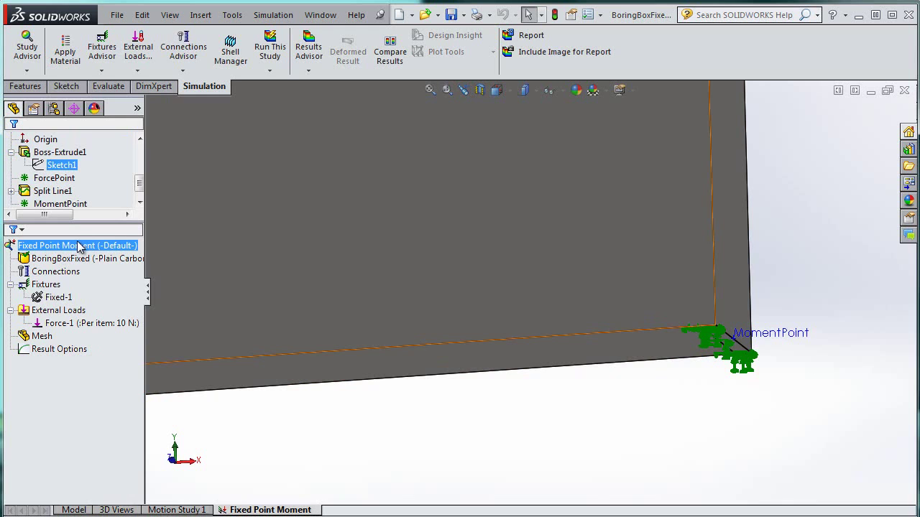
right_click(79, 247)
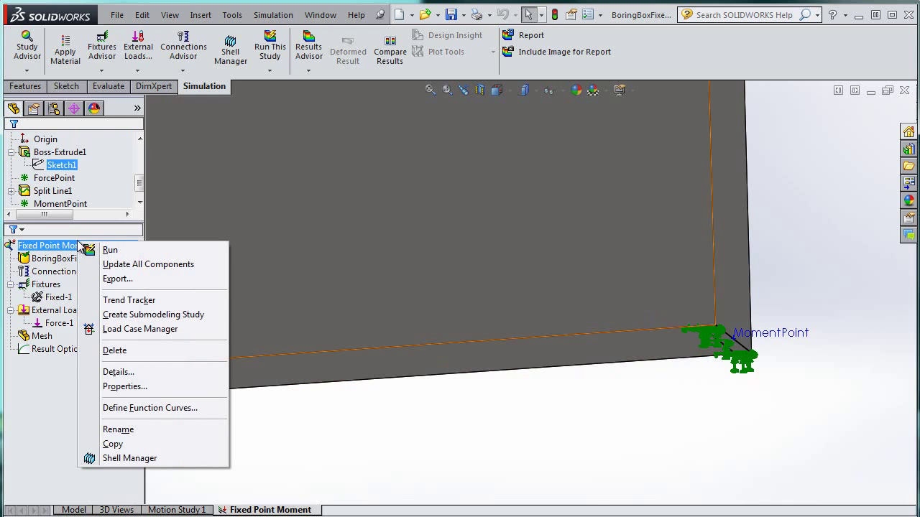
Keep Compute free body forces enabled in the study properties, then run the Fixed Point Moment study.
click(143, 387)
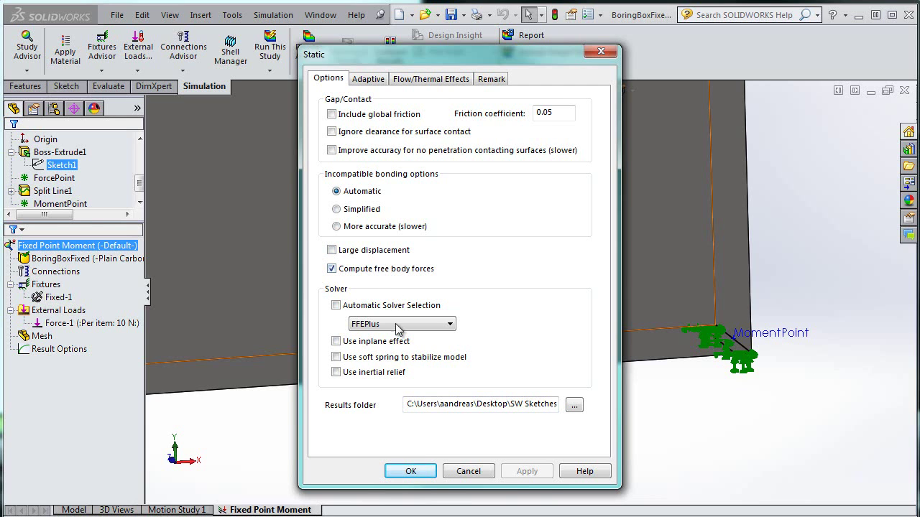
click(409, 471)
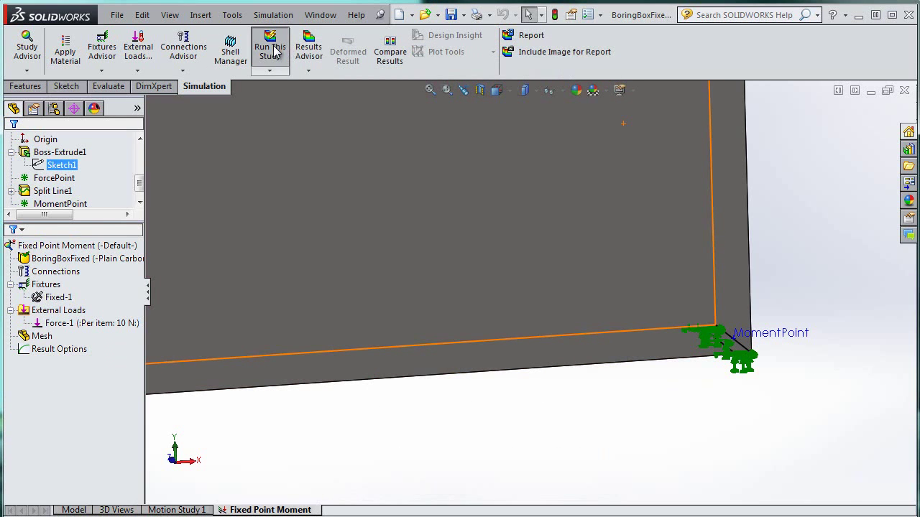
click(273, 51)
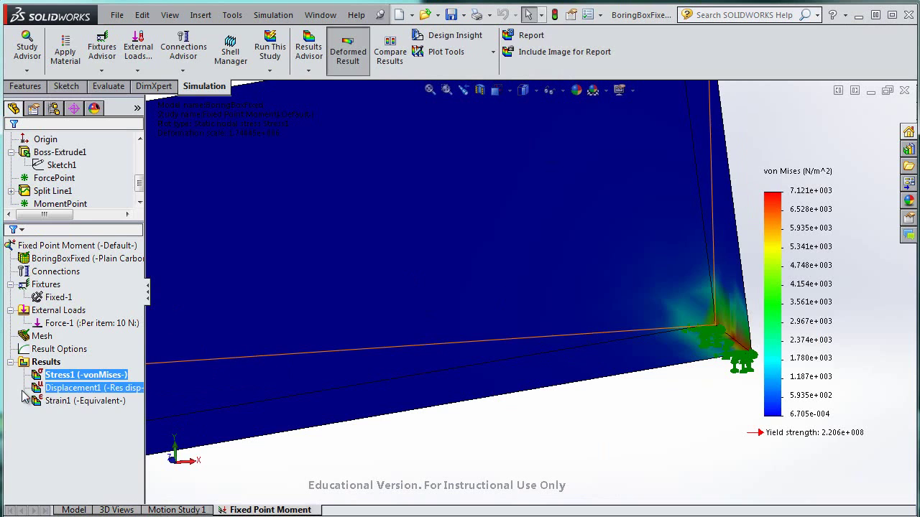
Open List Result Force from the Results folder's context menu.
right_click(41, 363)
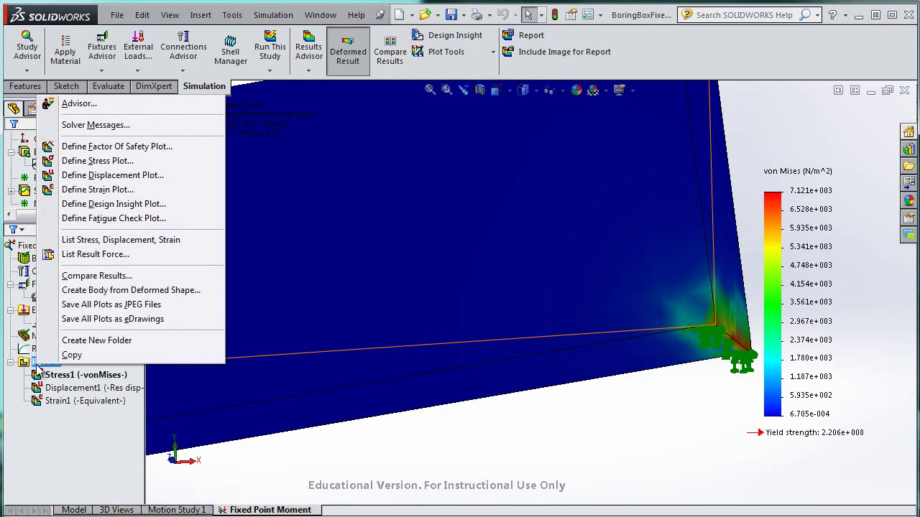
click(119, 255)
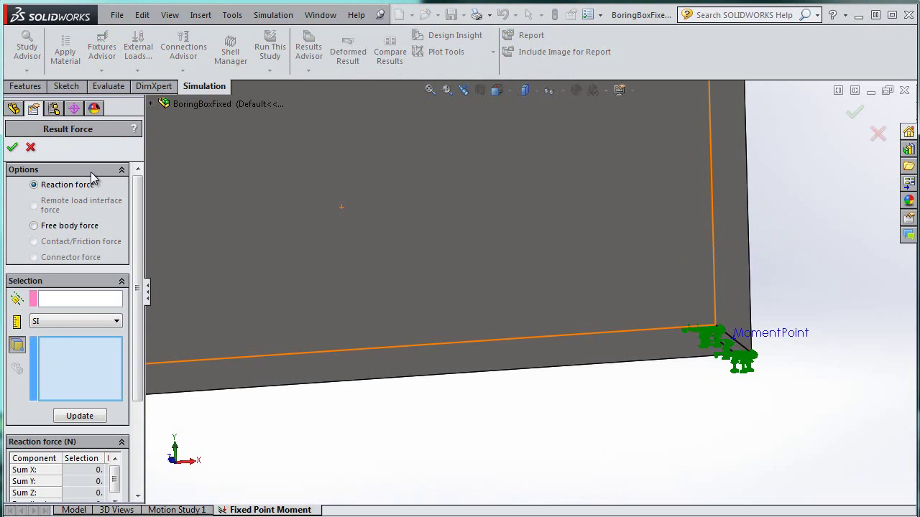
List free body force on the fixed face about MomentPoint, giving FY 10 N and MZ -30 N.m.
click(58, 227)
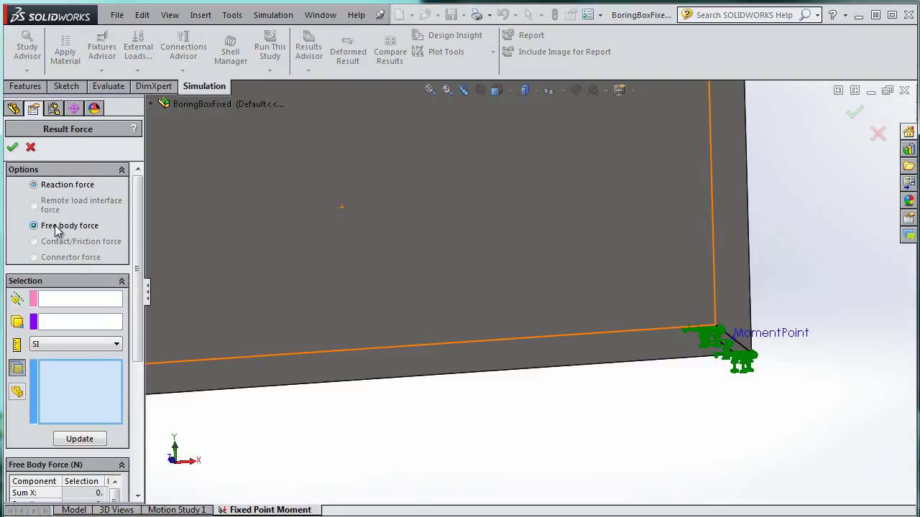
click(75, 323)
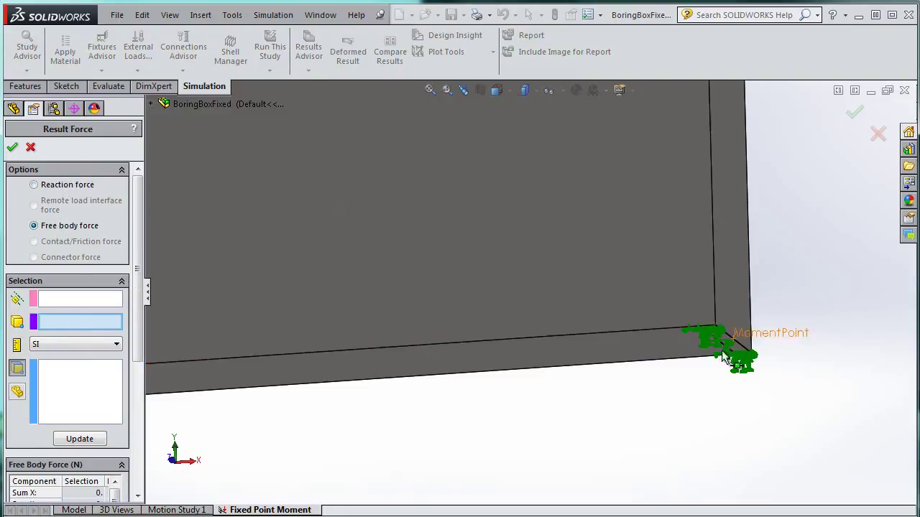
click(773, 342)
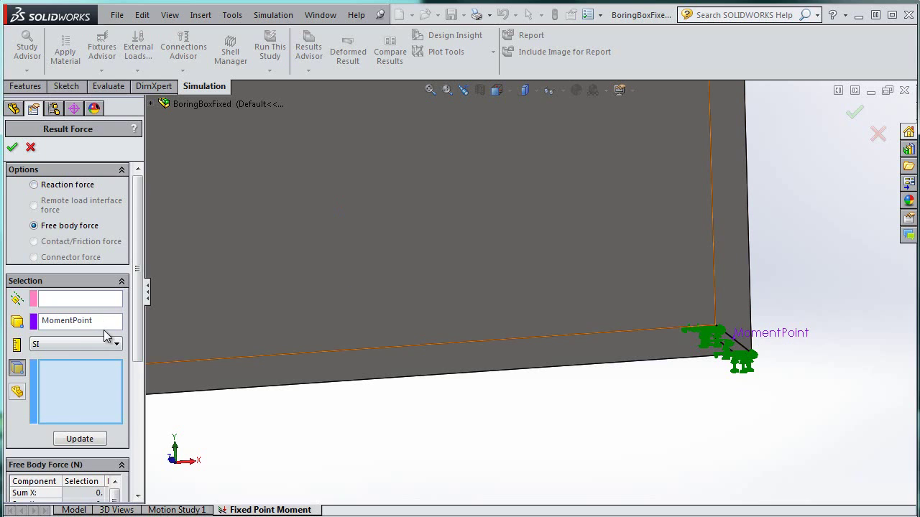
click(740, 347)
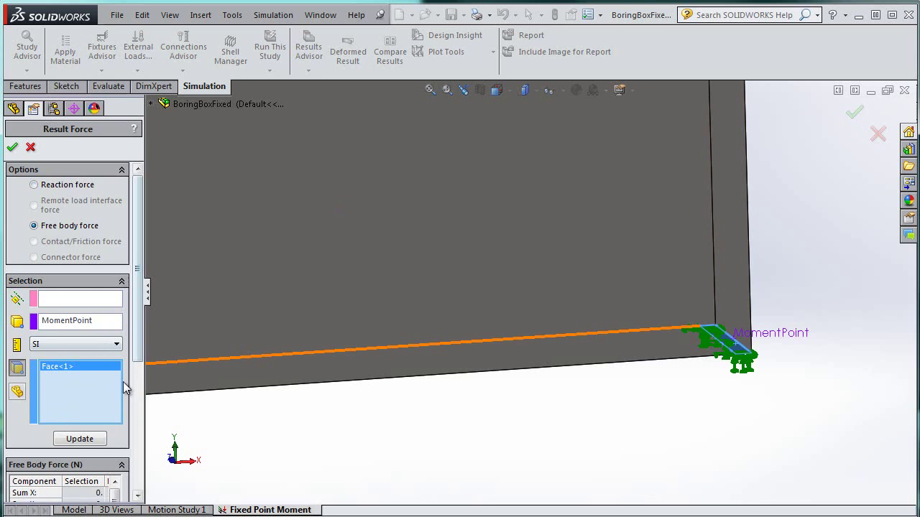
click(80, 440)
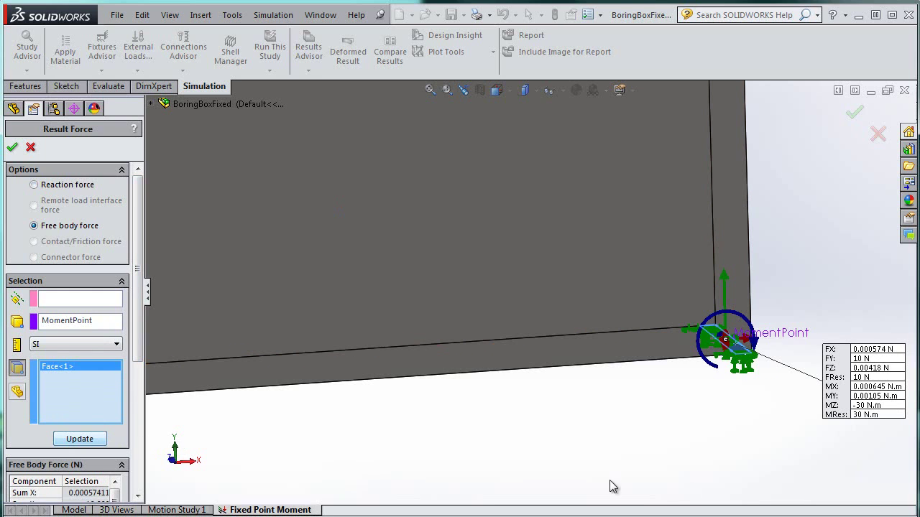